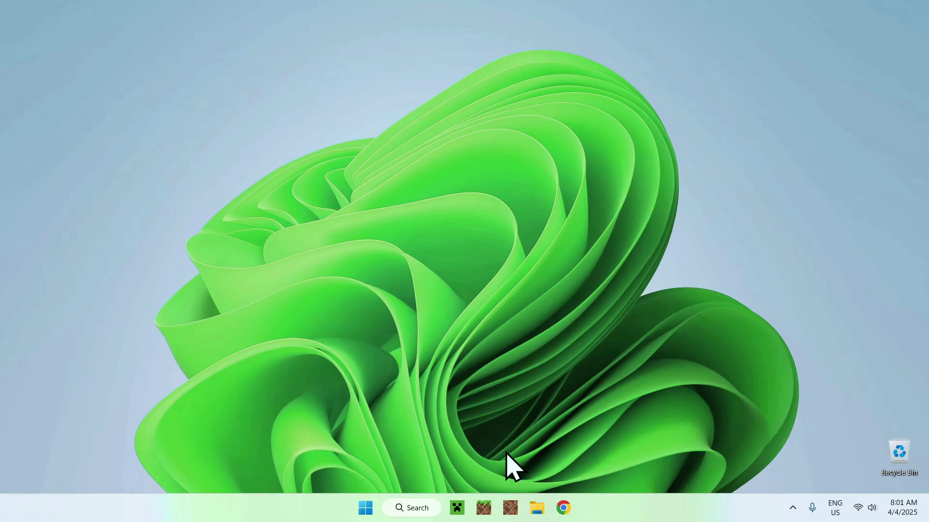
Open the Minecraft Launcher and start the Latest preview version of Minecraft: Bedrock Edition.
left_click(457, 508)
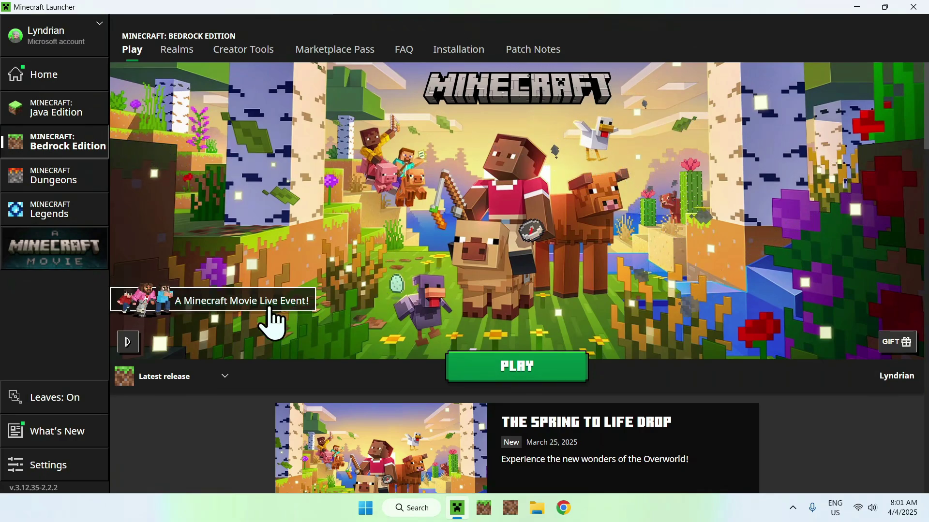
left_click(208, 370)
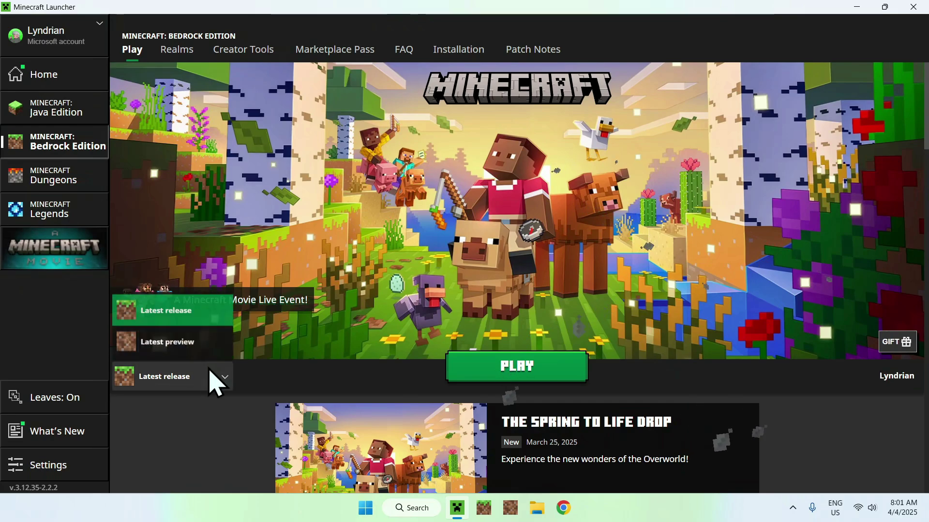
left_click(203, 344)
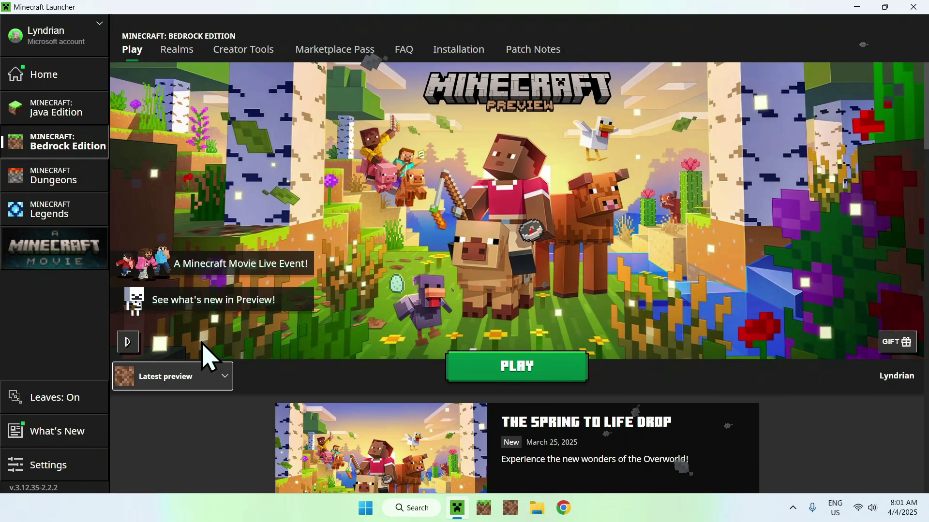
left_click(515, 375)
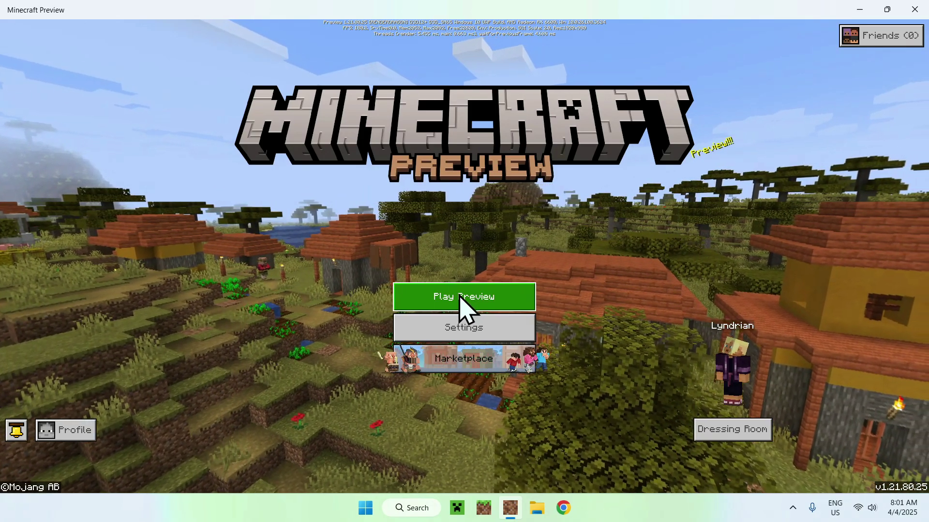
Start setting up a new world in the preview and set its game mode to Creative.
left_click(464, 304)
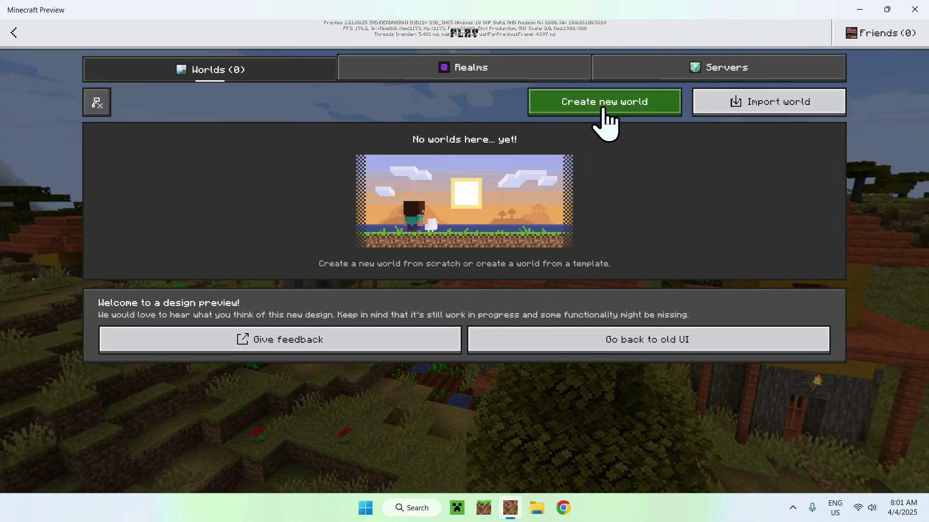
left_click(602, 112)
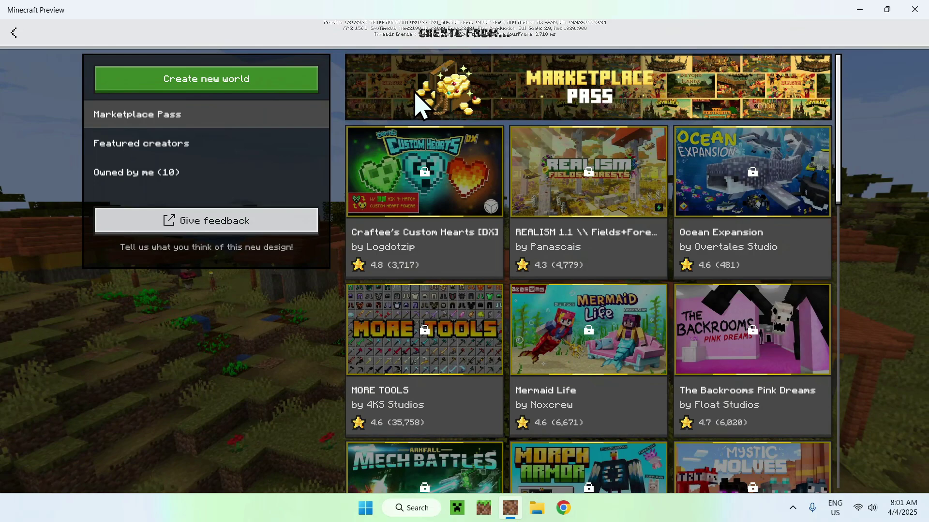
left_click(210, 79)
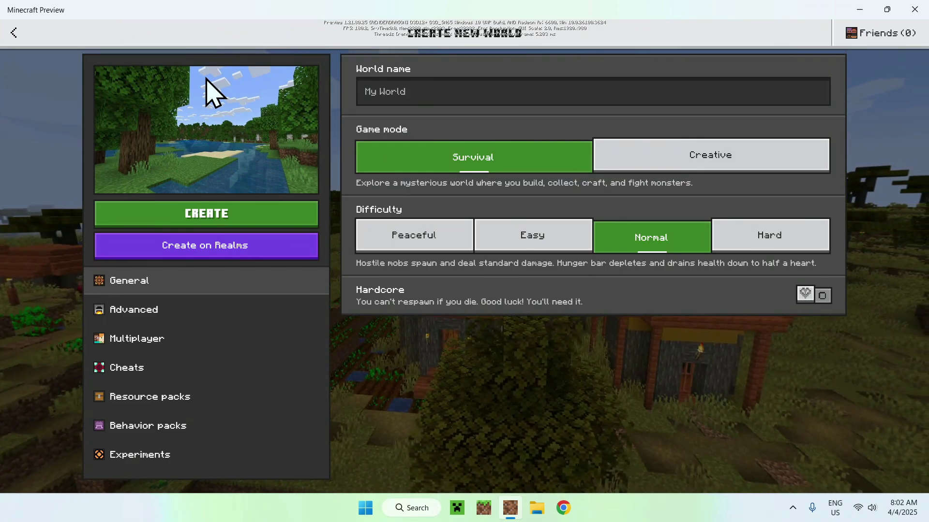
left_click(702, 159)
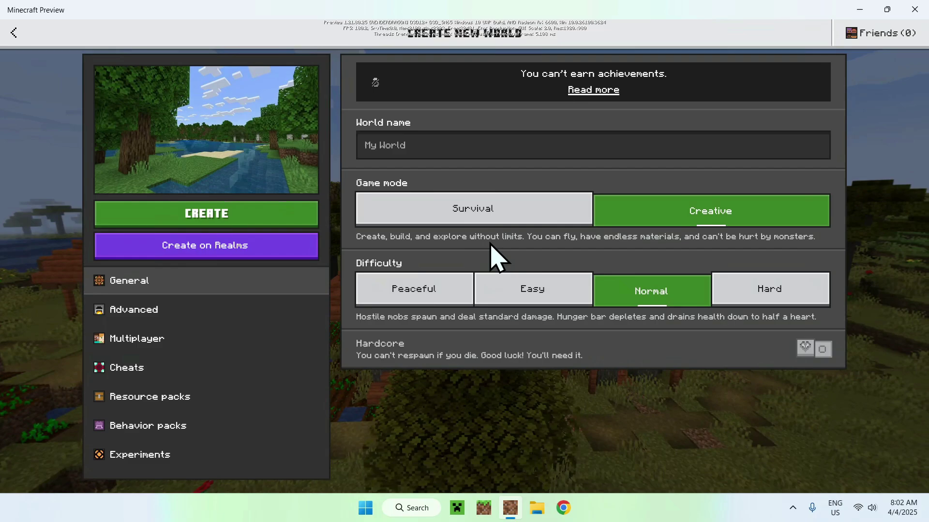
Turn on the Vibrant Visuals experiment for the new world, accepting the experiments warning.
left_click(190, 452)
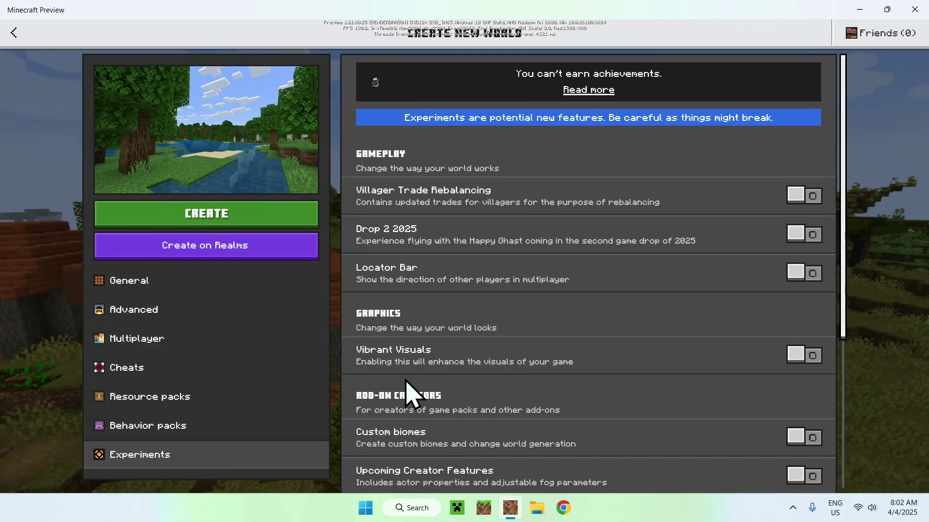
left_click(804, 356)
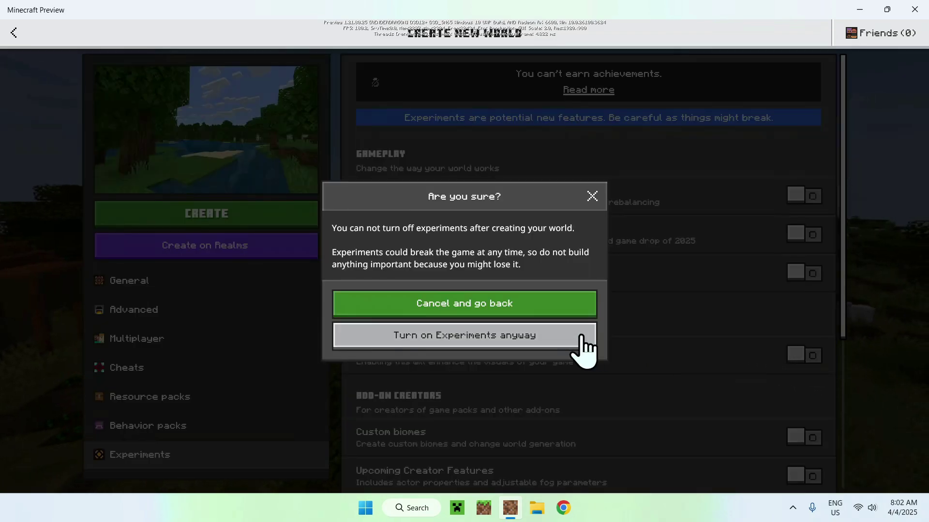
left_click(465, 339)
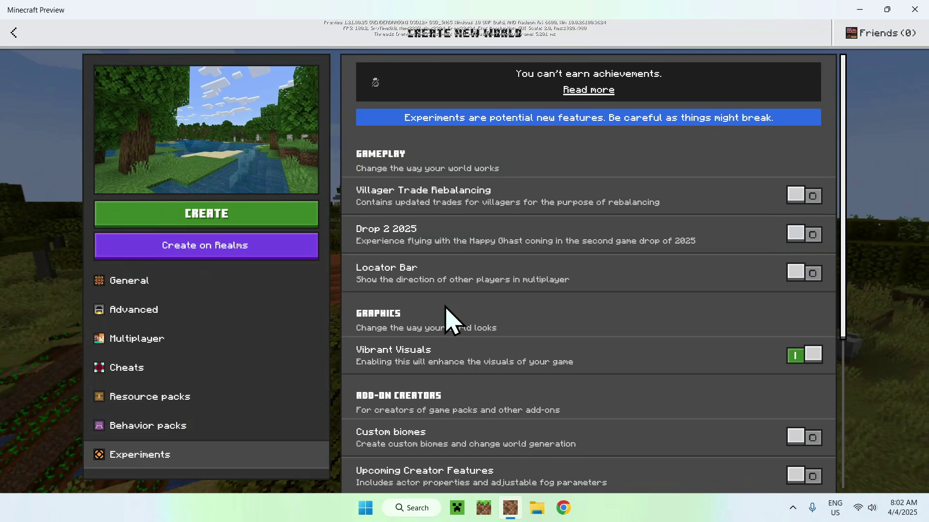
Set the world's difficulty to Hard and create the world despite the achievements restriction.
left_click(278, 283)
left_click(511, 291)
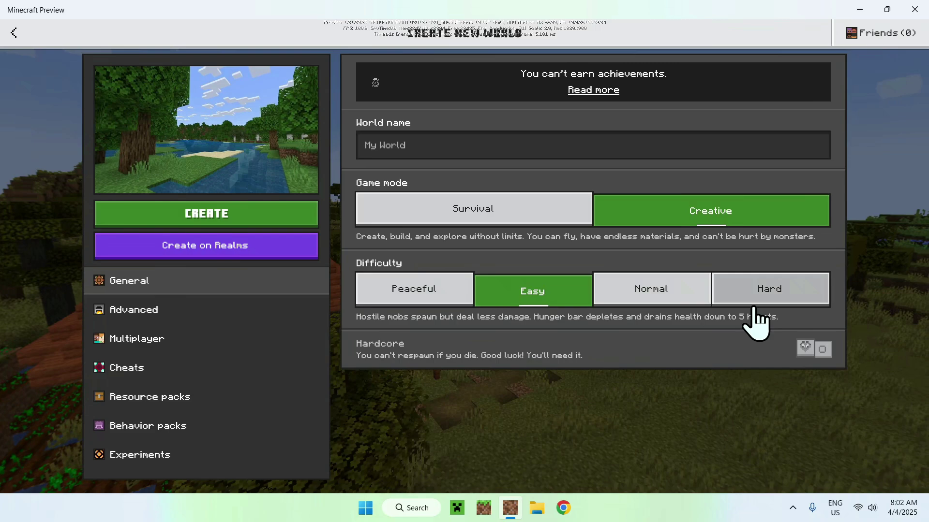
left_click(762, 295)
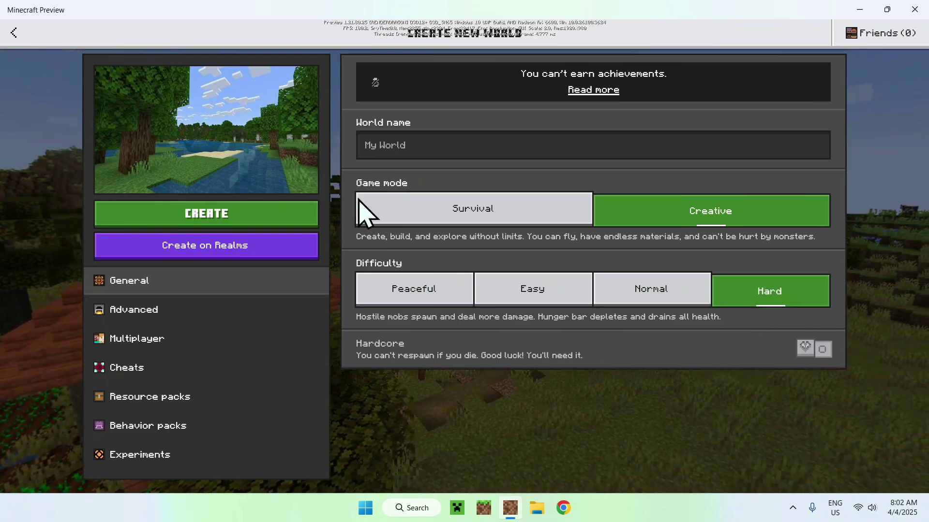
left_click(202, 220)
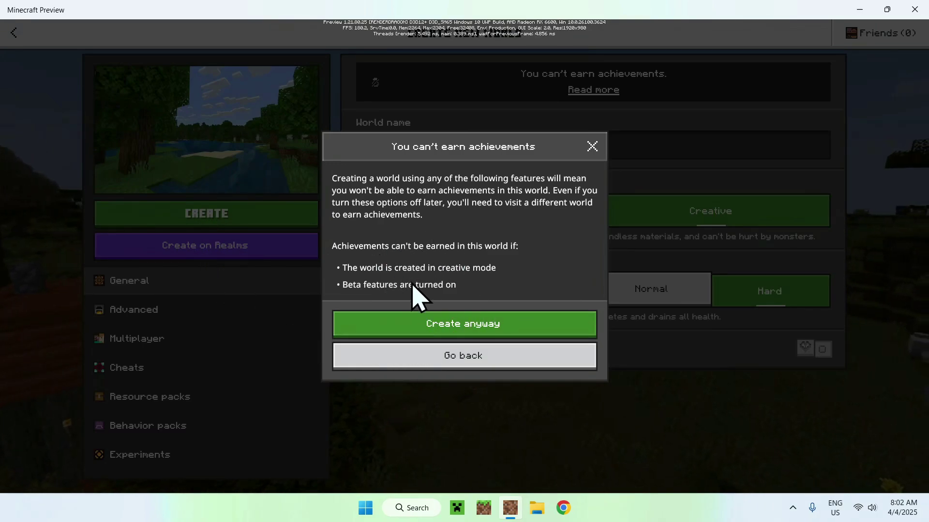
left_click(463, 325)
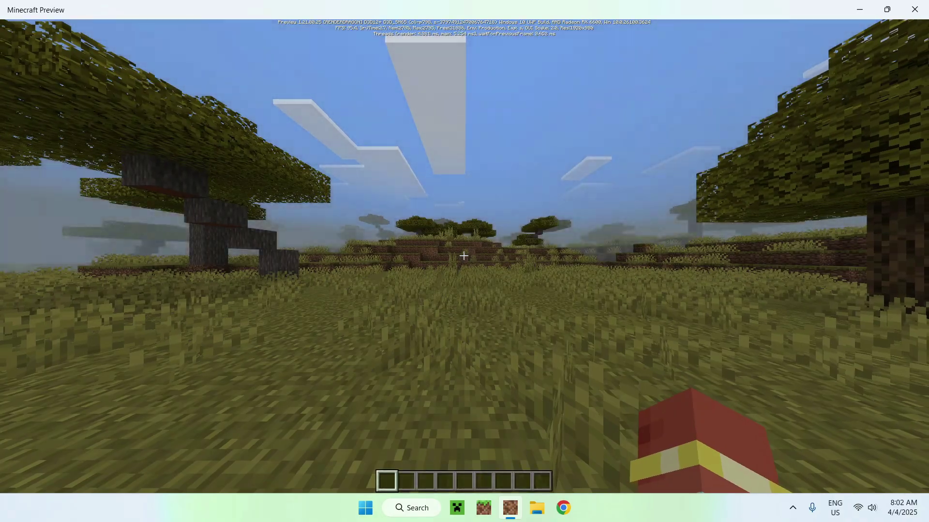
Fly over the savanna and along the river to examine how the world looks with its current graphics.
key("w")
key("space")
key("space")
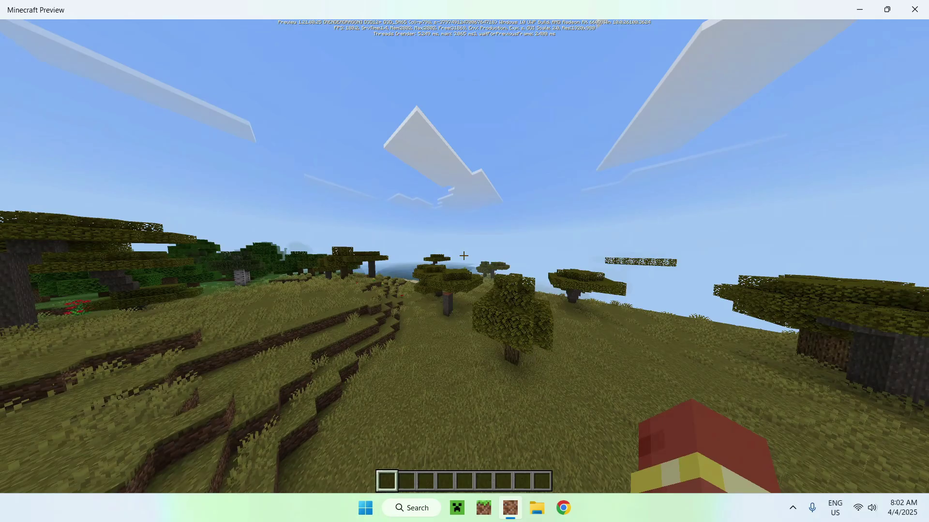
key("w")
key("space")
left_click(464, 255)
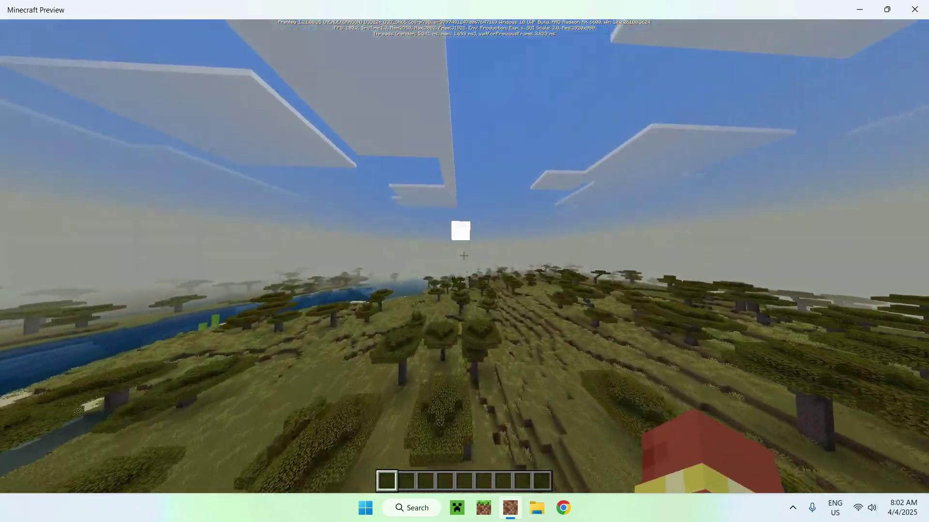
key("w")
left_click(464, 256)
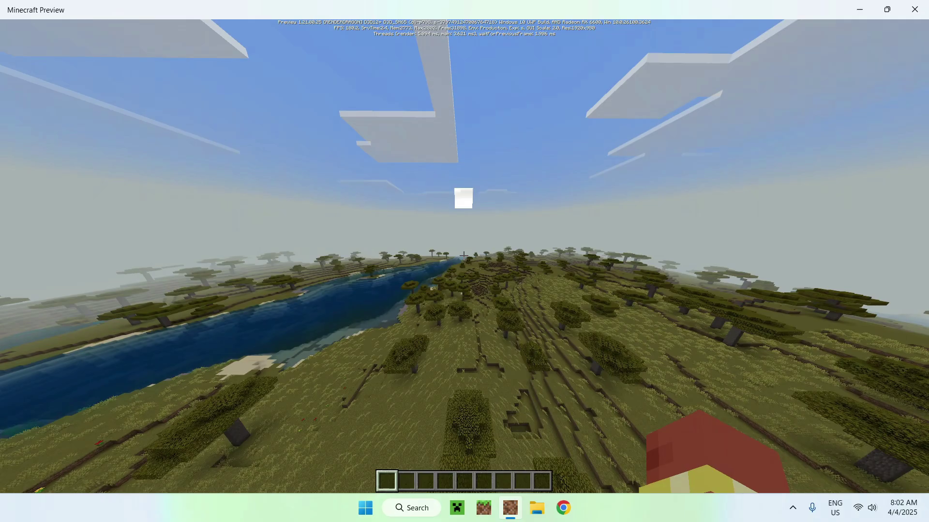
key("w")
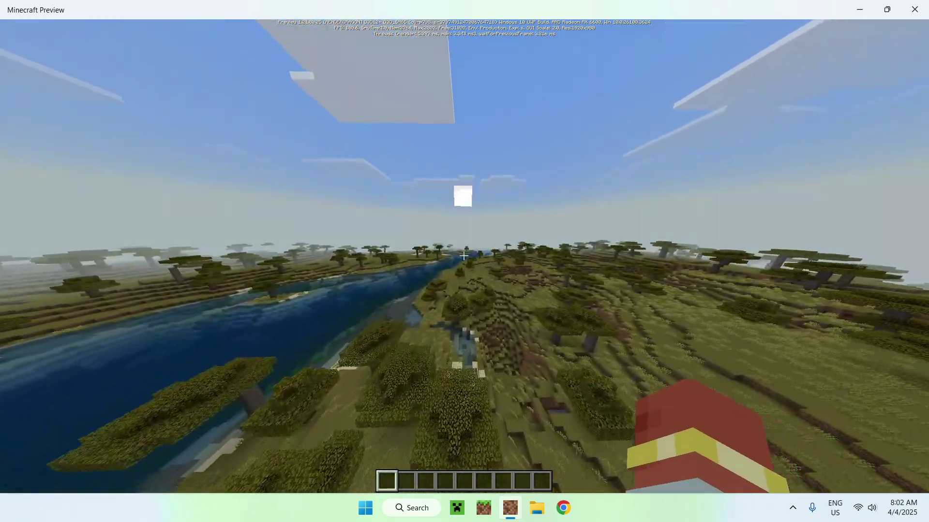
mouse_move(463, 255)
key("w")
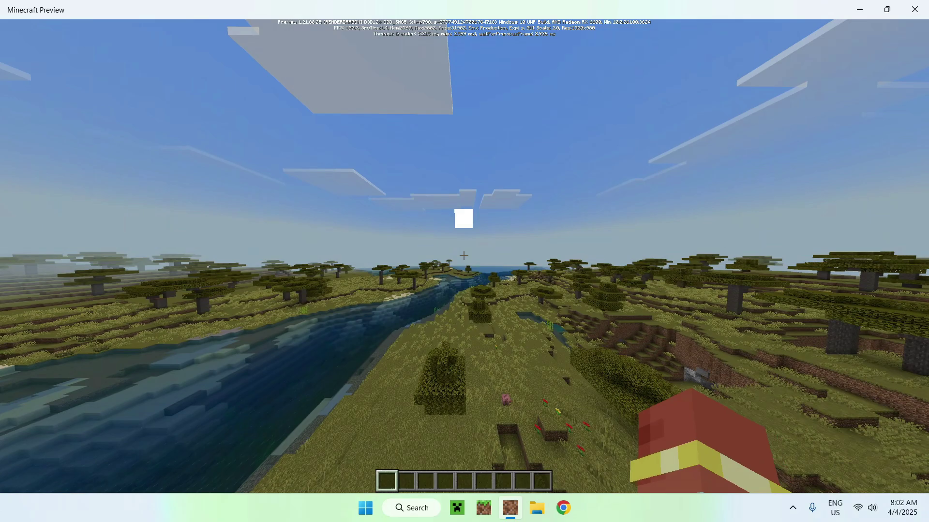
key("w")
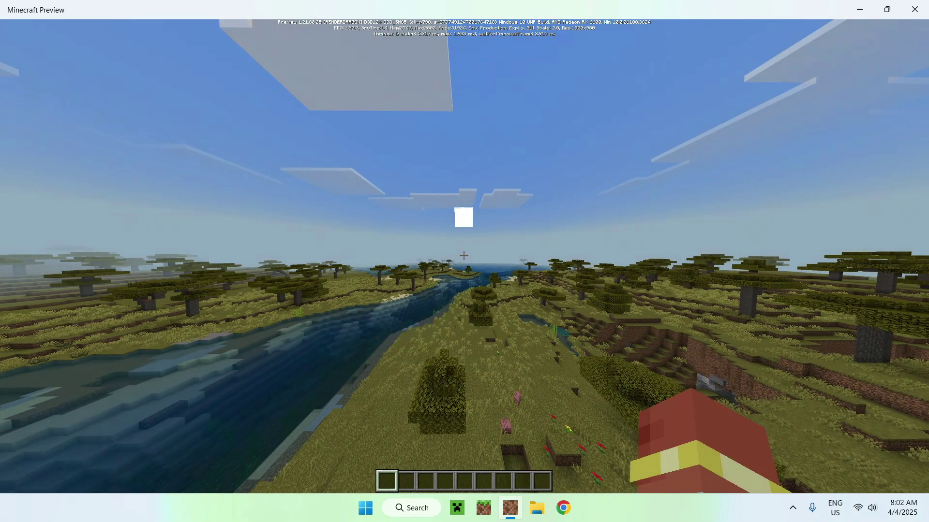
Set the graphics mode to Vibrant Visuals in the video settings and return to the game.
key("Escape")
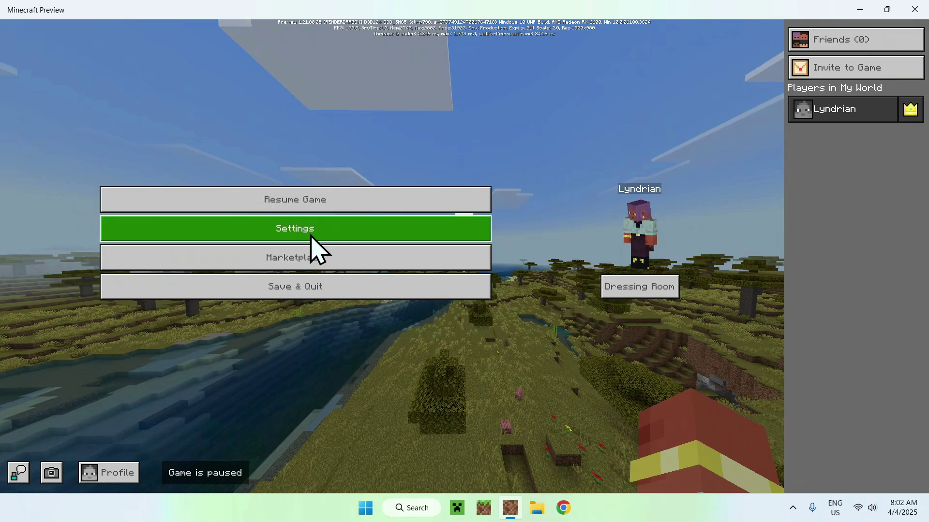
left_click(295, 235)
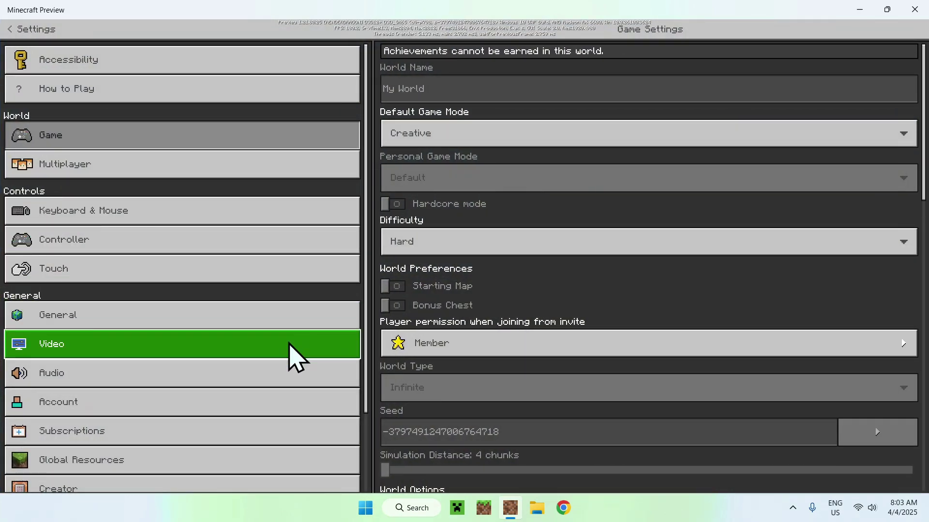
left_click(296, 356)
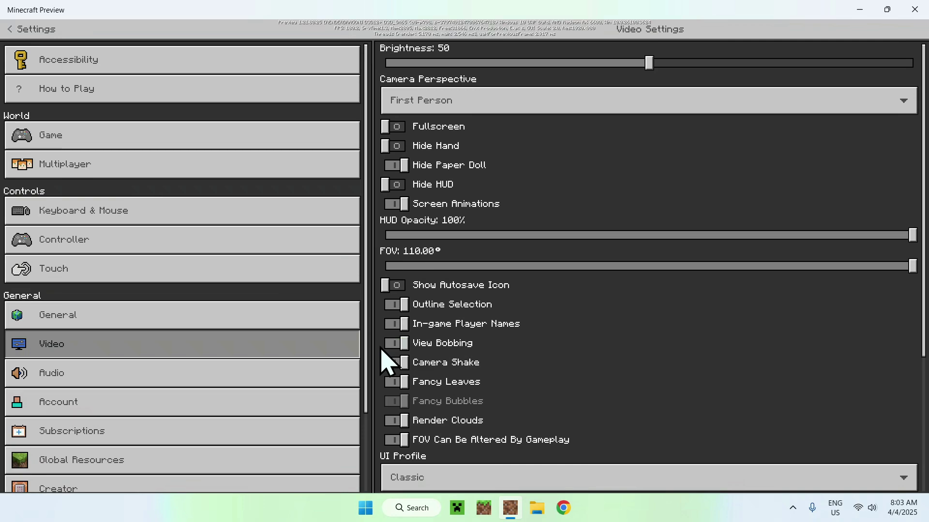
scroll(382, 350, "down", 5)
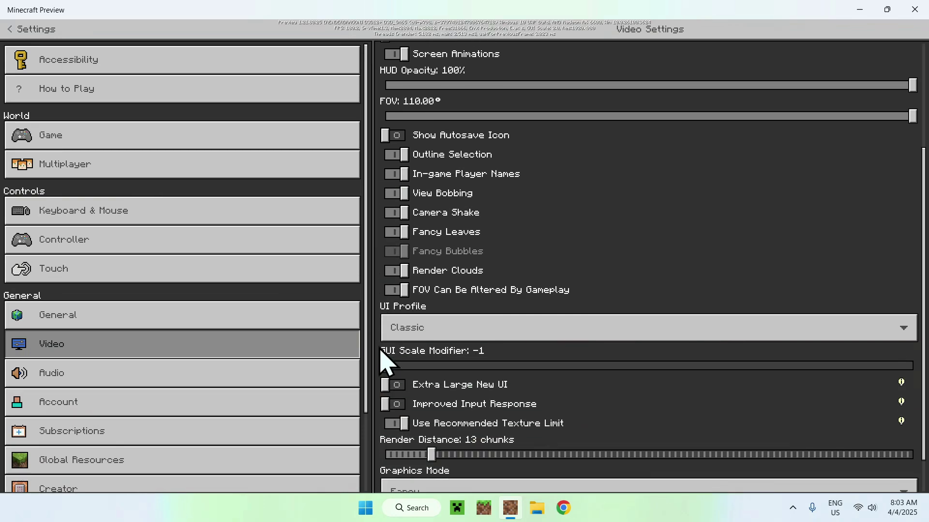
scroll(806, 455, "down", 1)
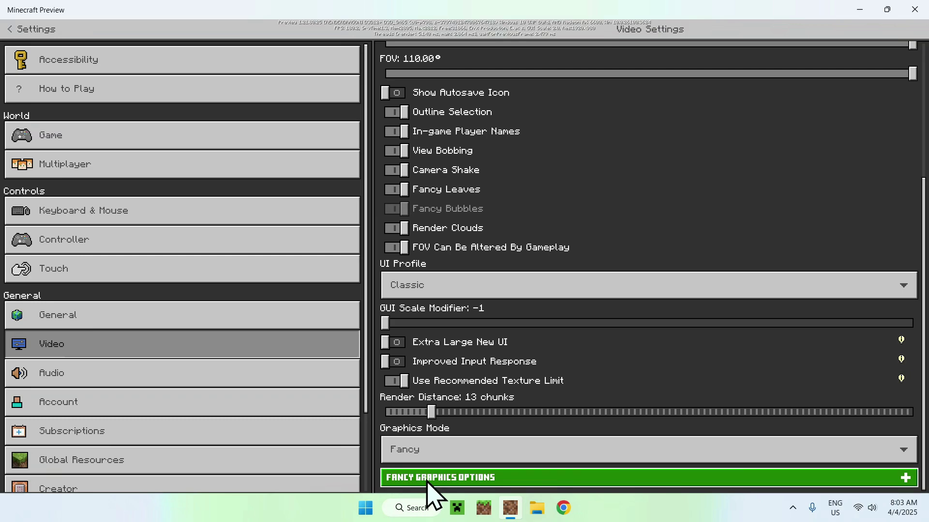
left_click(493, 479)
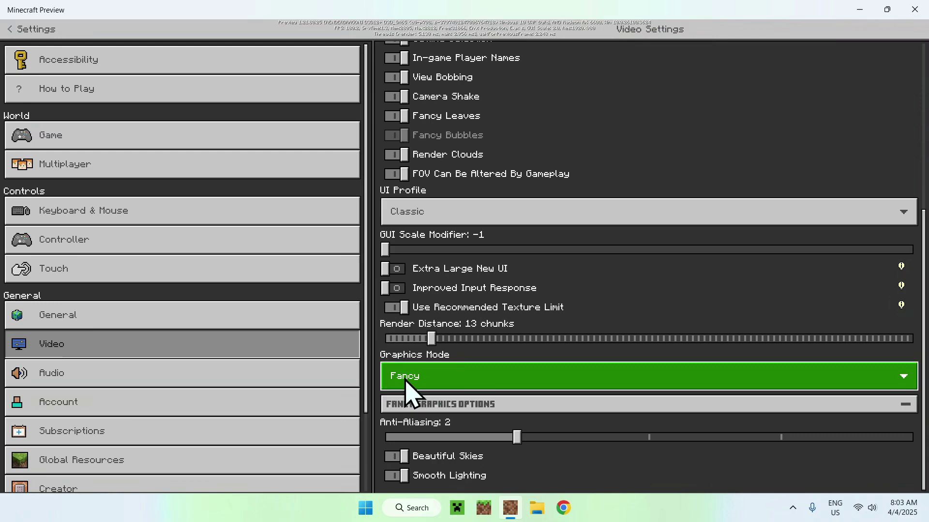
left_click(447, 382)
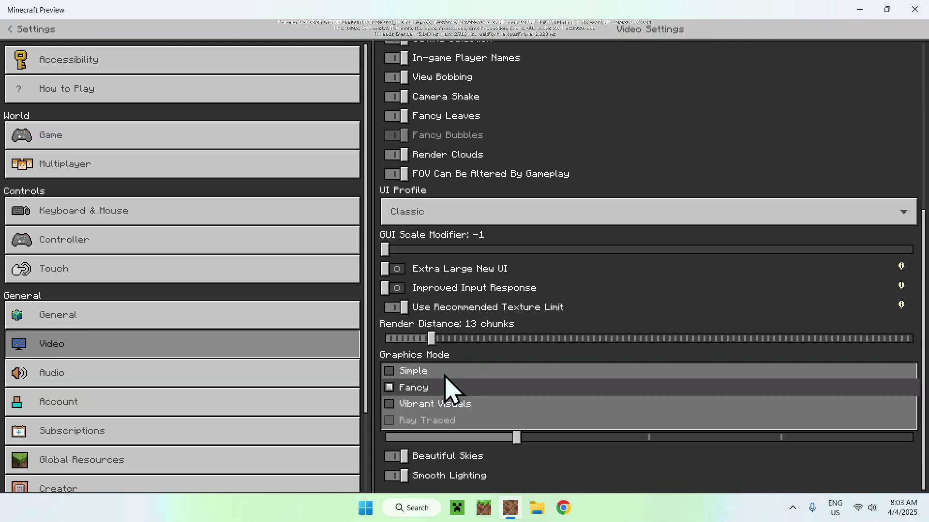
left_click(470, 405)
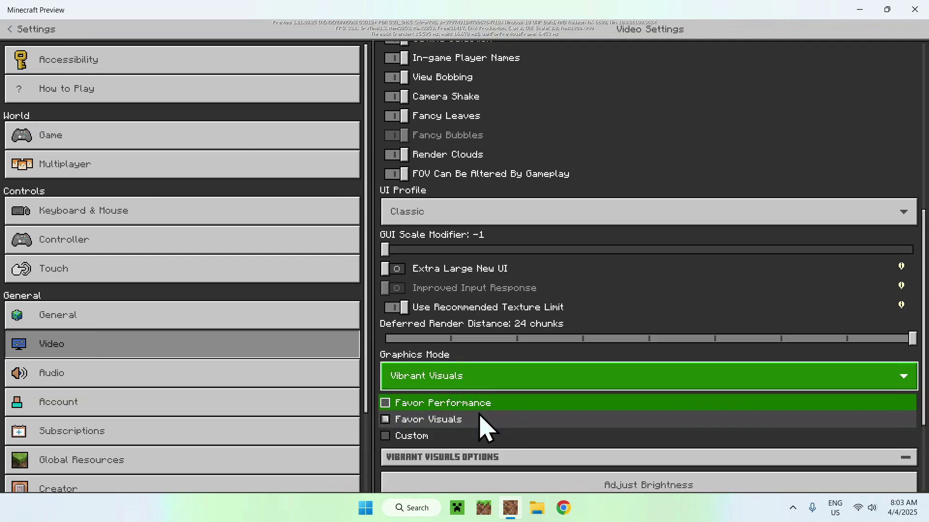
scroll(398, 420, "down", 1)
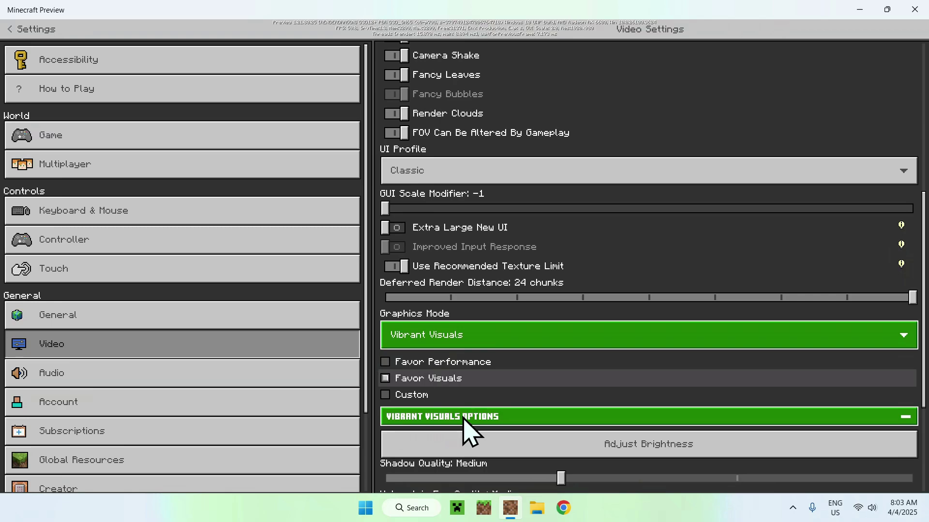
key("Escape")
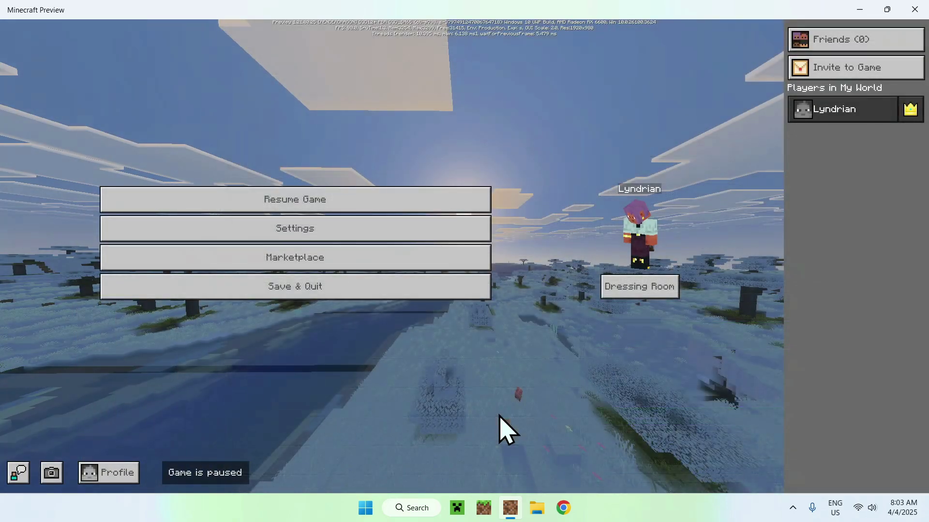
key("Escape")
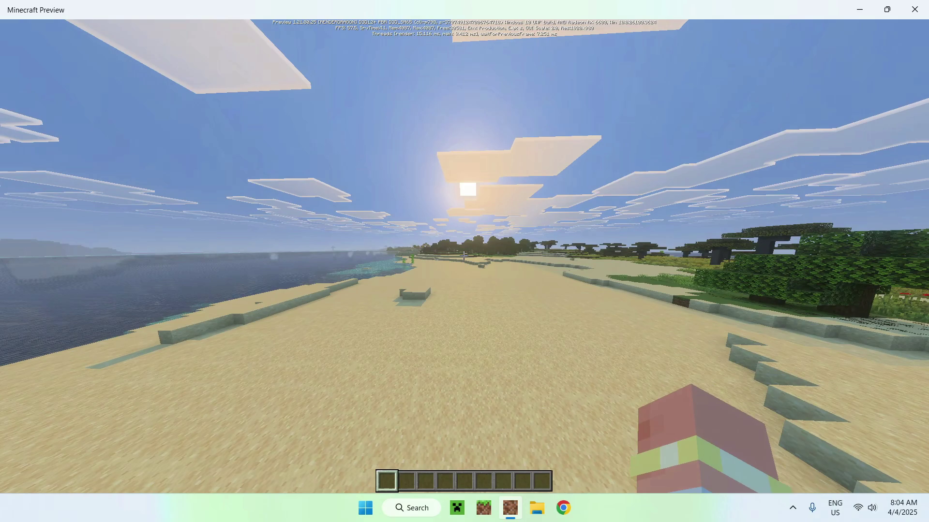
Open the video settings and expand the Vibrant Visuals options.
key("Escape")
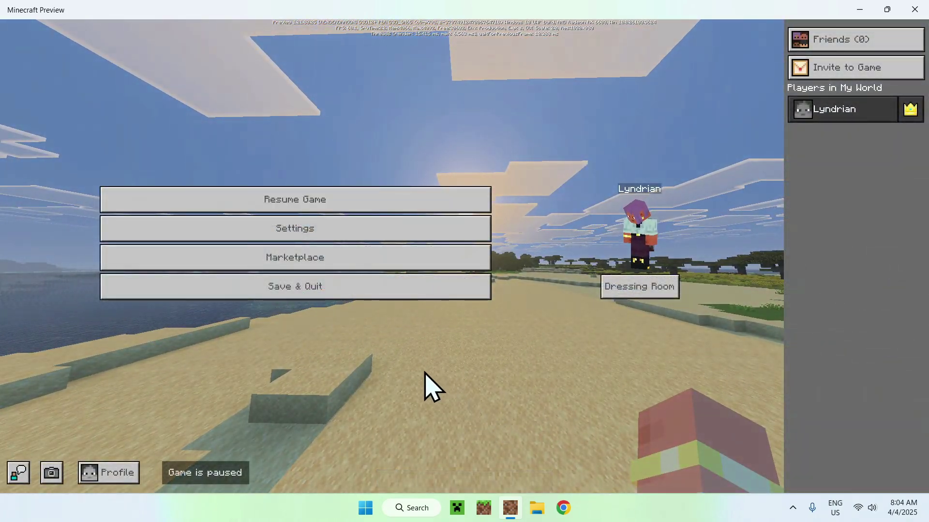
left_click(295, 234)
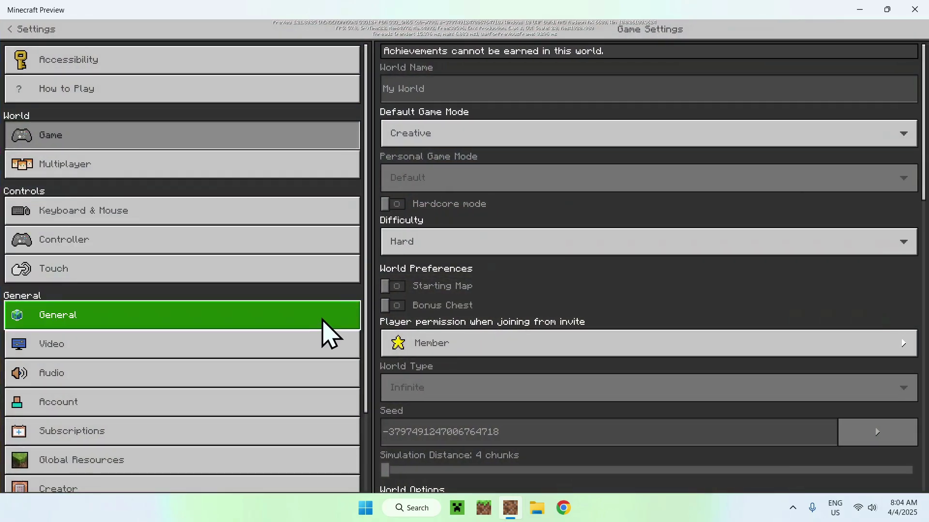
left_click(311, 356)
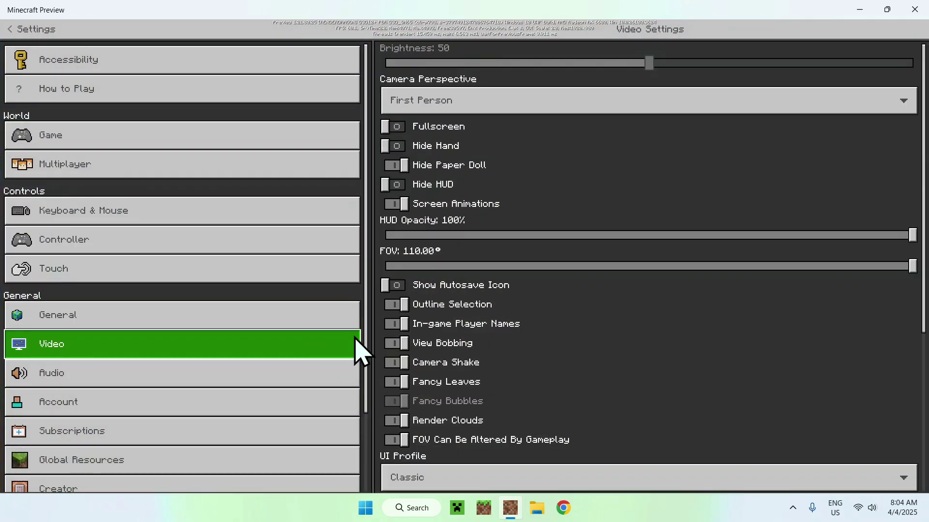
scroll(828, 370, "down", 5)
scroll(828, 382, "down", 1)
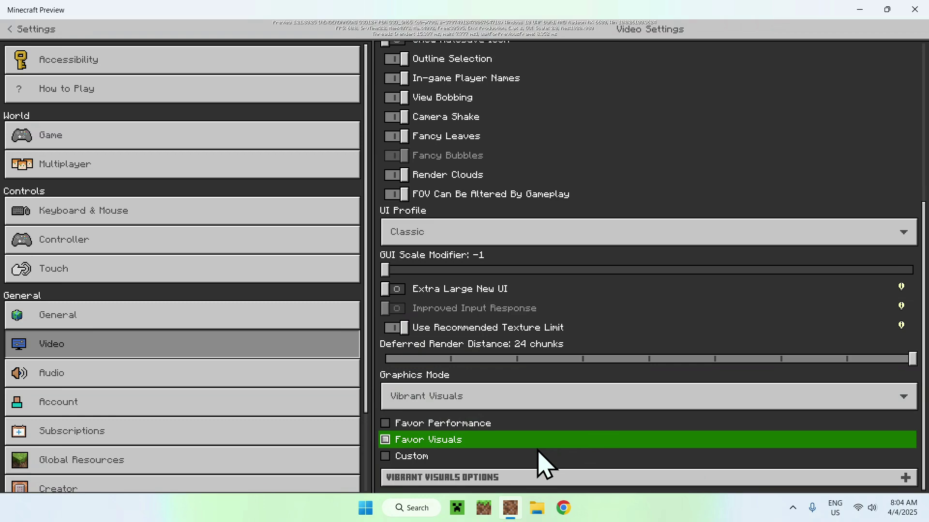
left_click(537, 478)
scroll(557, 464, "down", 5)
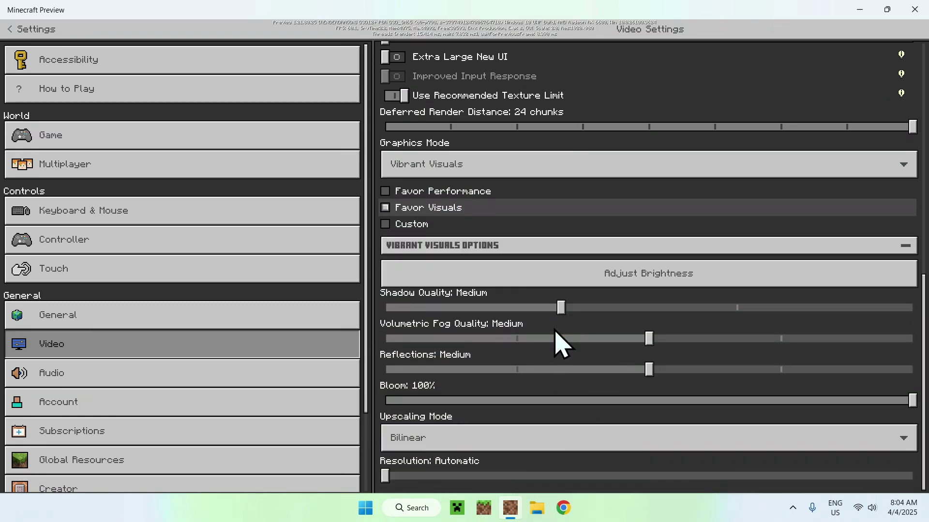
Set shadow quality, volumetric fog quality and reflections to Ultra and the resolution to Native, and return to the game.
left_click_drag(702, 308, 909, 307)
left_click(908, 339)
left_click(909, 370)
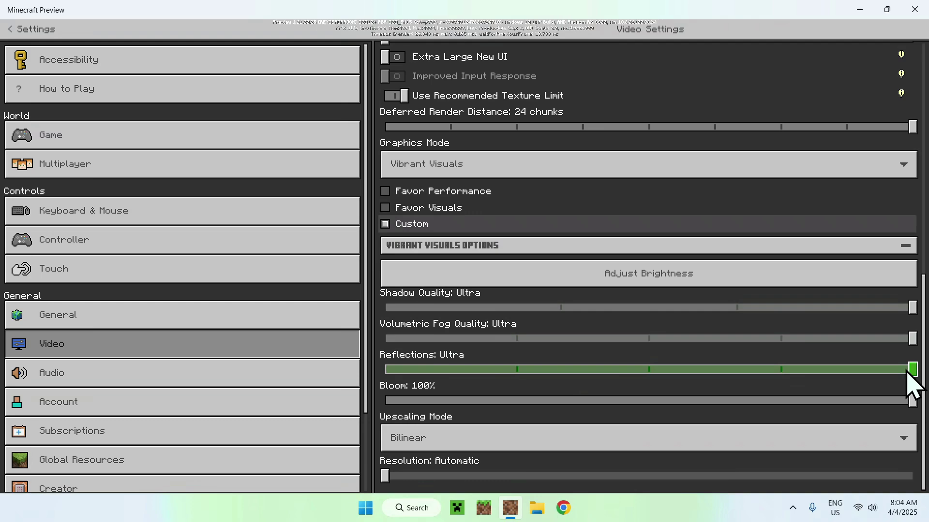
left_click(911, 476)
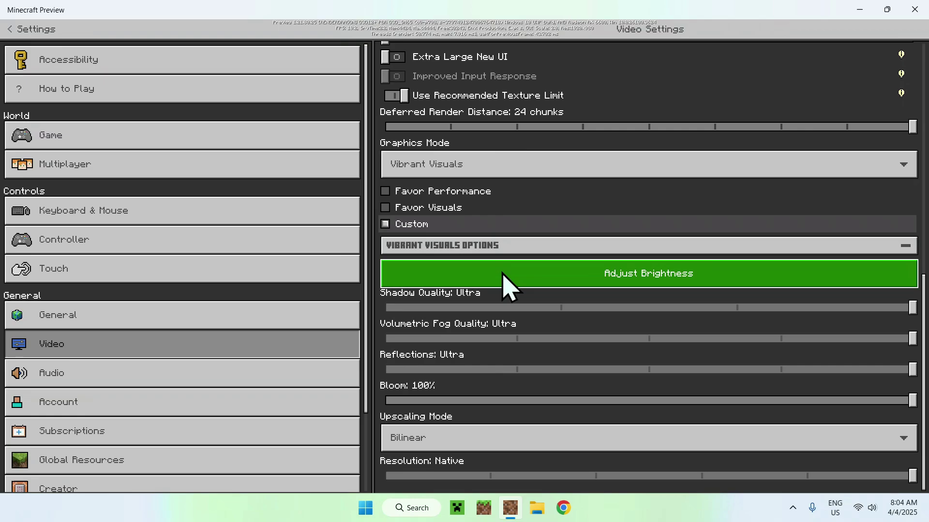
key("Escape")
key("Escape")
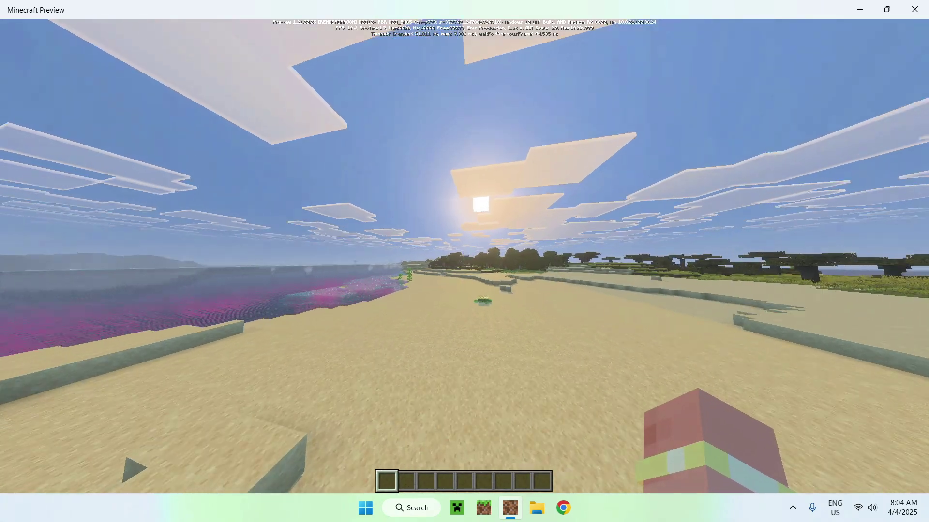
Fly along the sandy shore and over the forest and water to examine the lighting, shadows and reflections at Ultra quality.
key("w")
key("w")
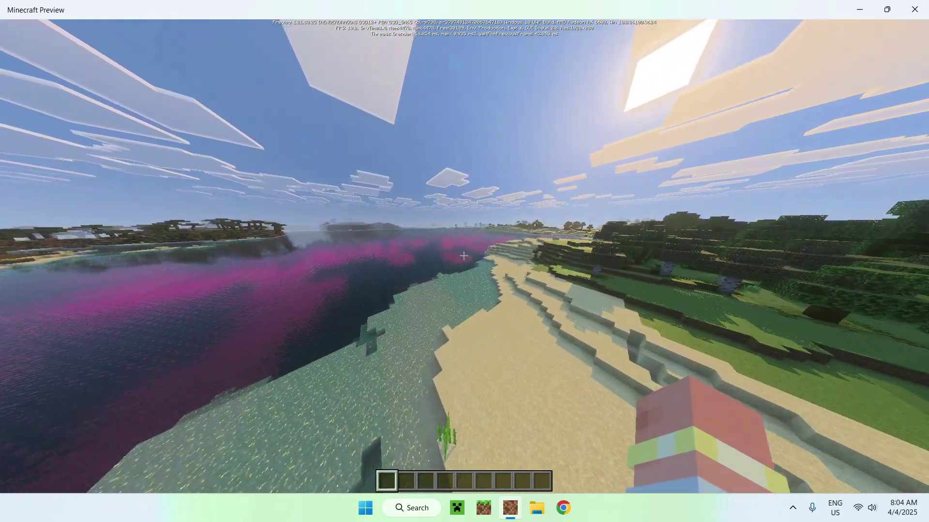
key("w")
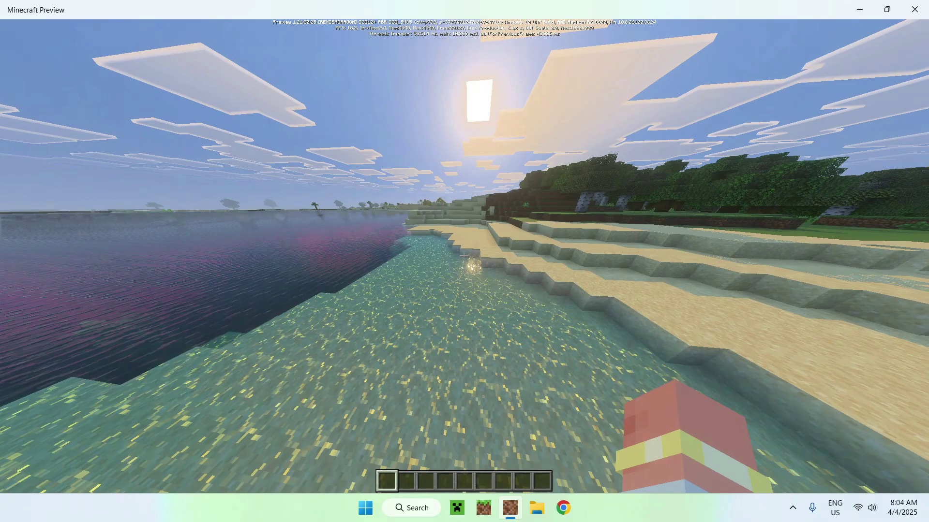
key("w")
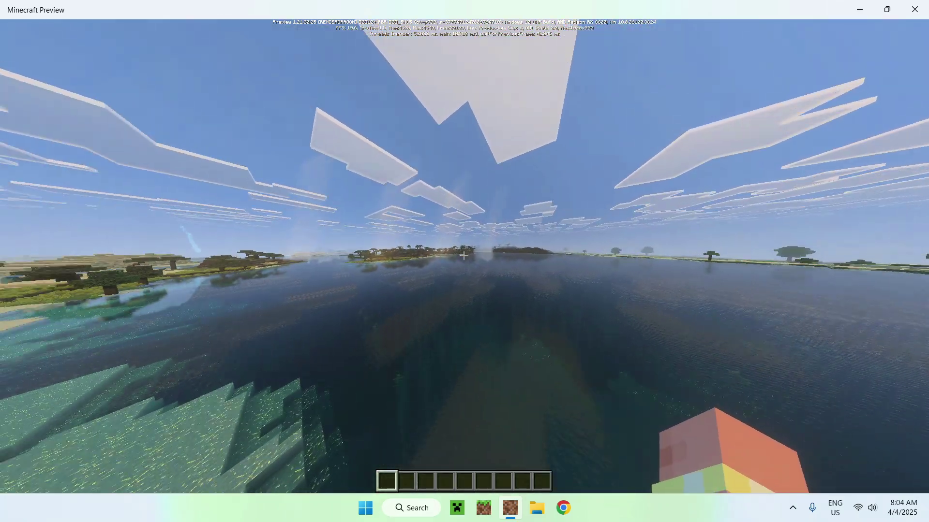
key("w")
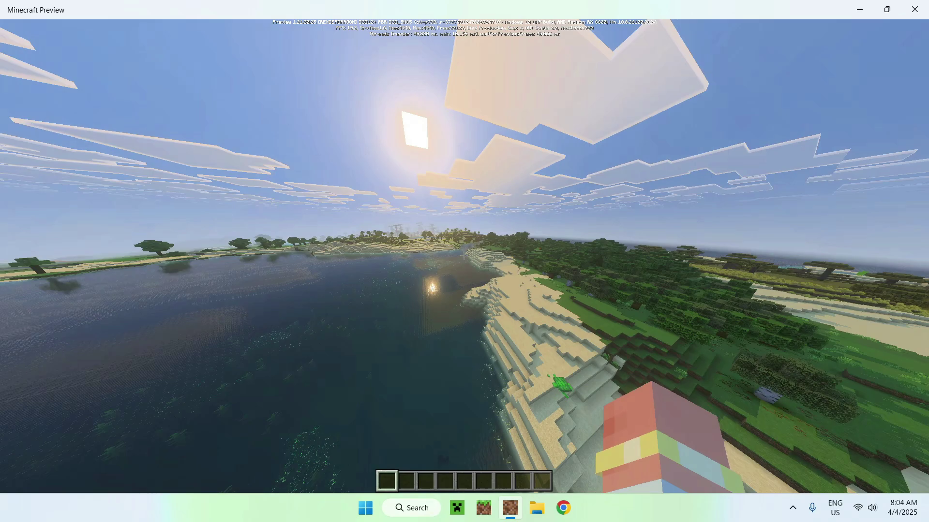
key("w")
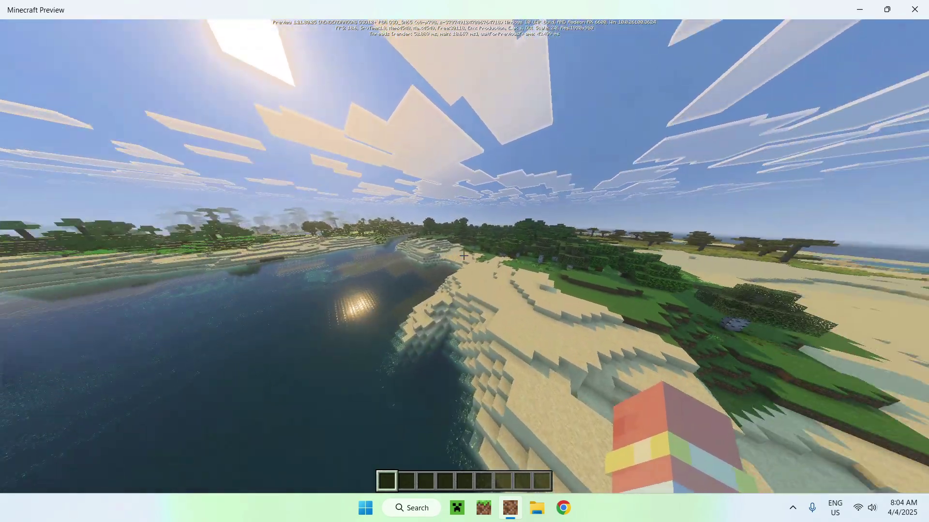
key("w")
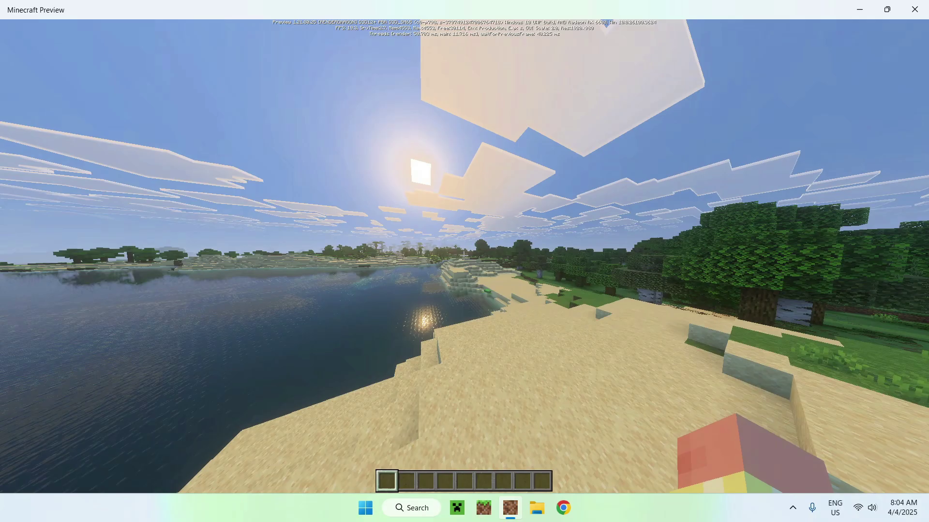
key("w")
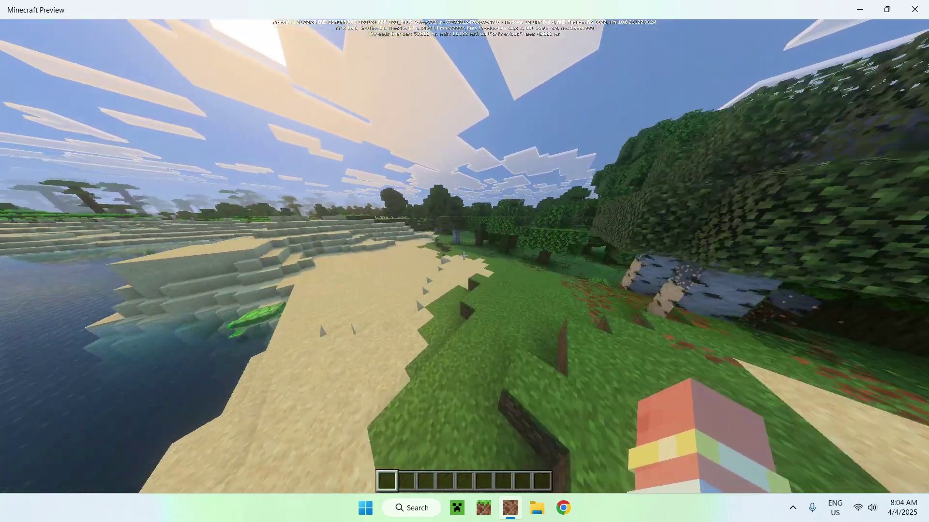
key("w")
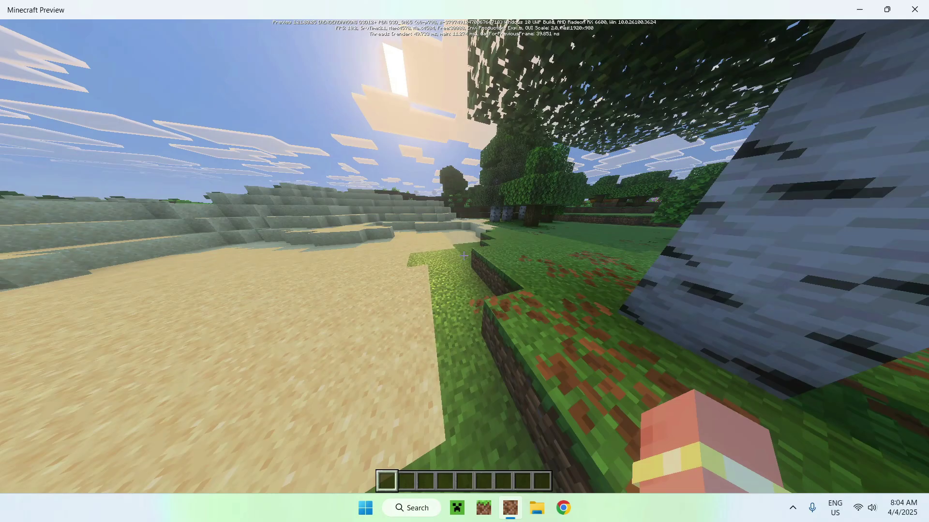
key("w")
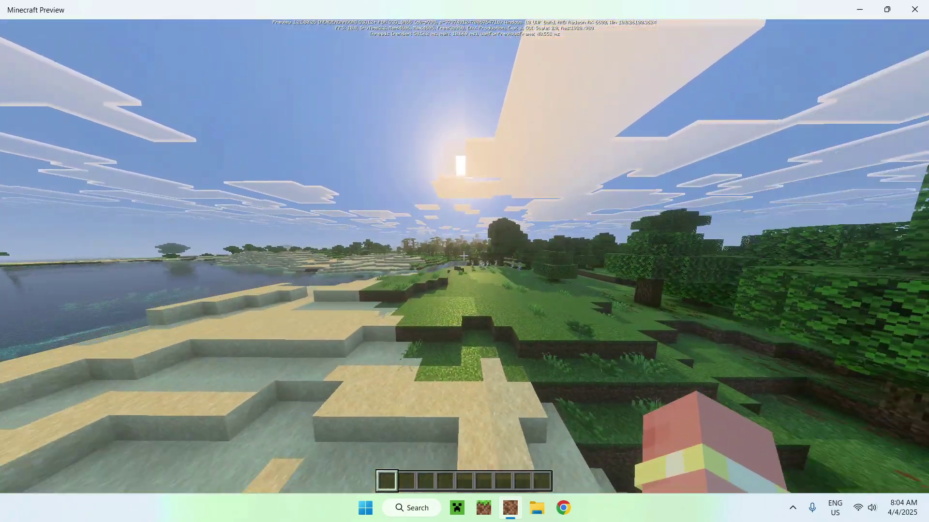
key("w")
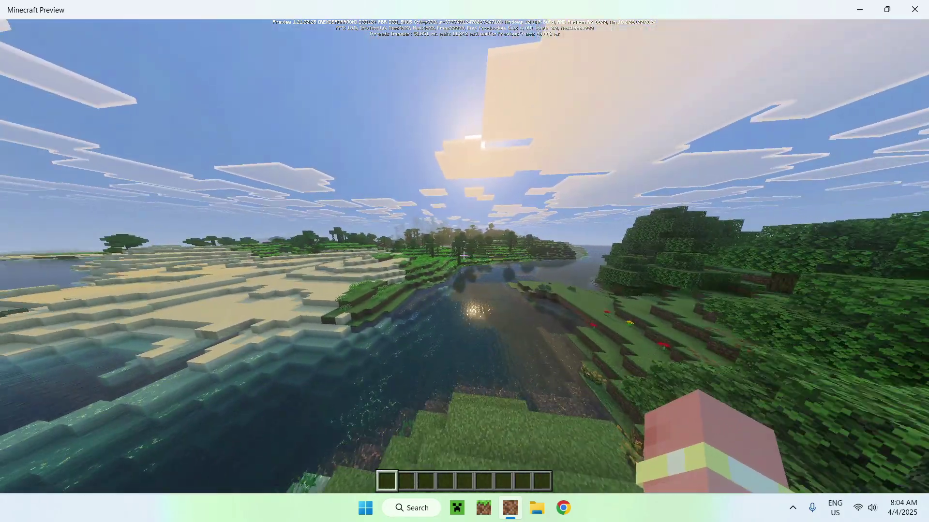
key("w")
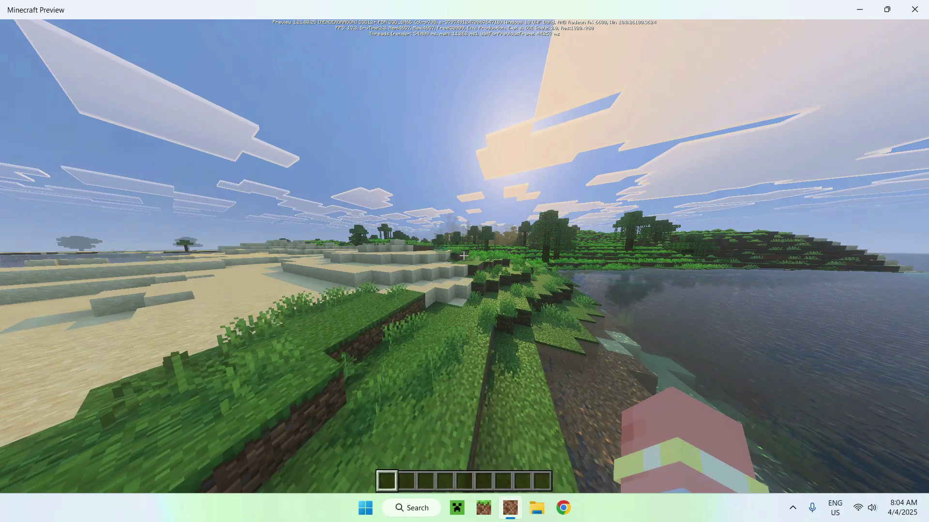
key("w")
key("space")
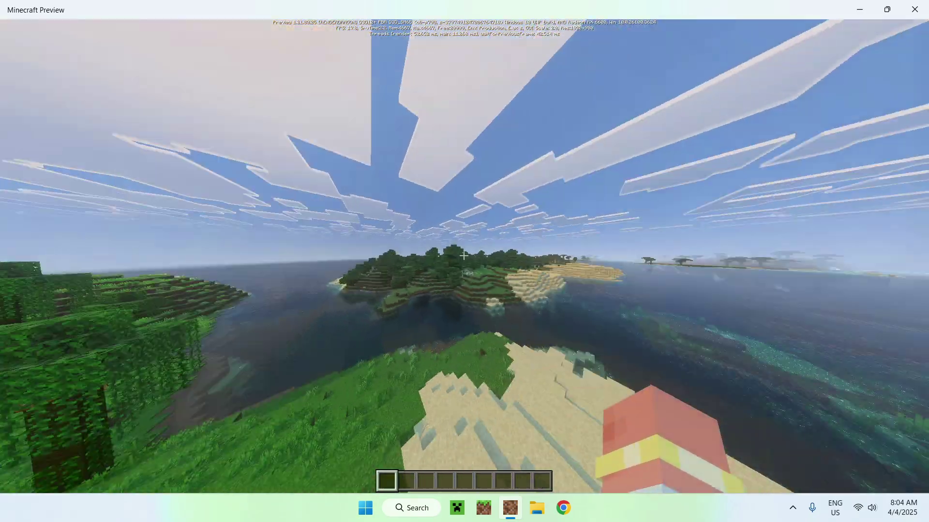
key("w")
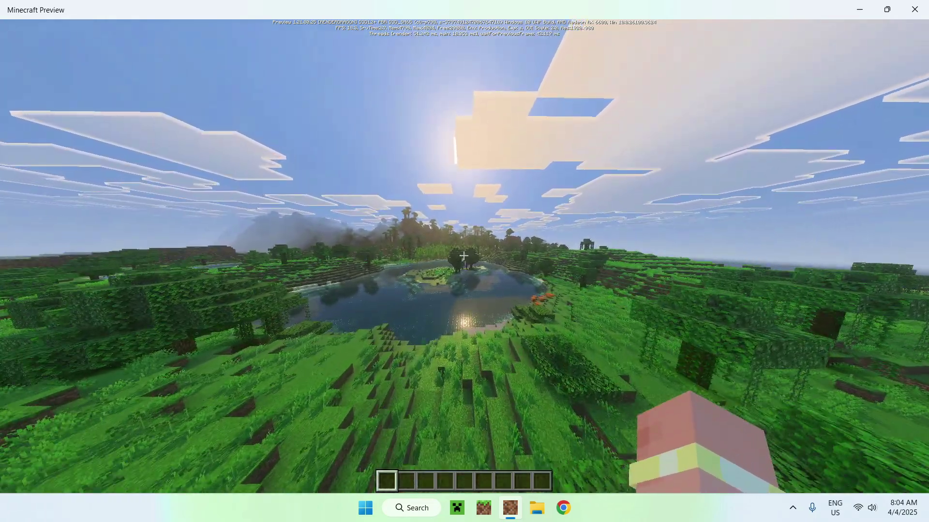
Set shadow quality to High, volumetric fog quality and reflections to Medium, keep deferred render distance at 24 chunks, and return to the game.
key("Escape")
left_click(364, 237)
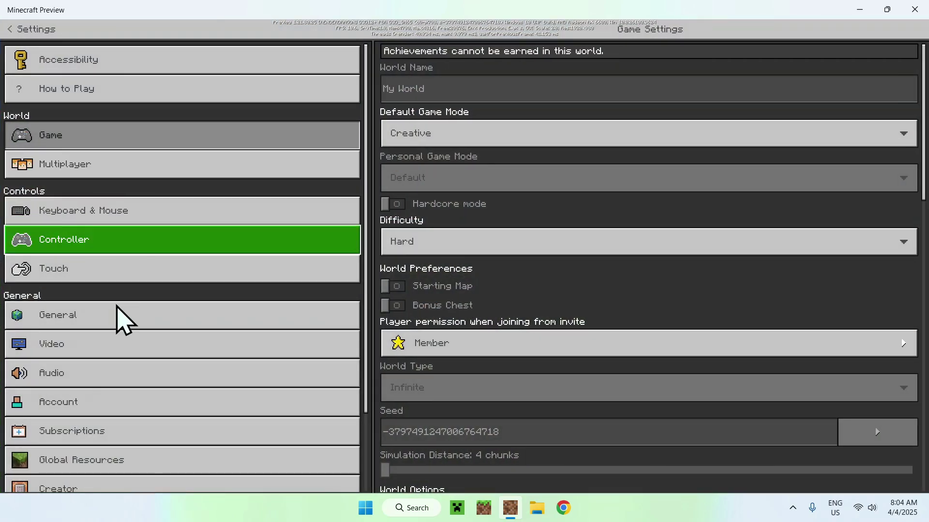
scroll(117, 317, "down", 1)
left_click(87, 315)
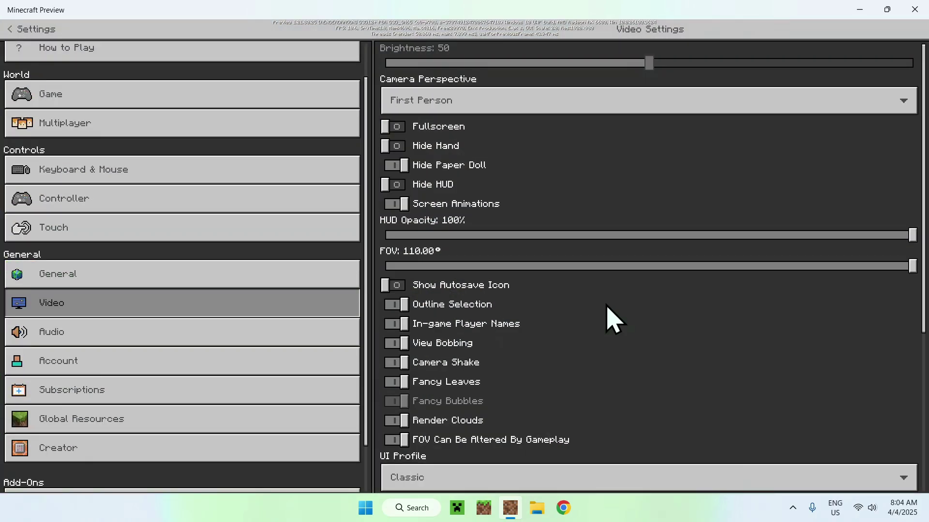
scroll(611, 317, "down", 1)
scroll(643, 316, "down", 5)
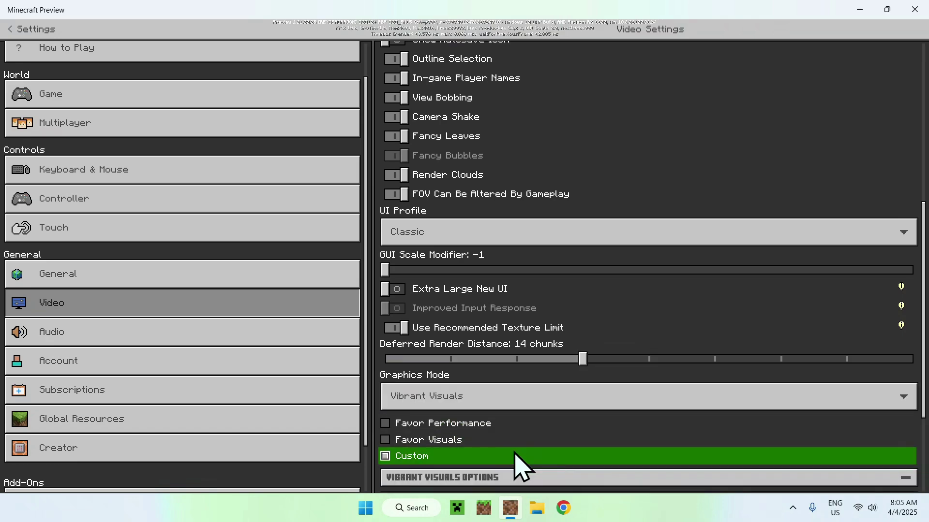
scroll(517, 464, "down", 3)
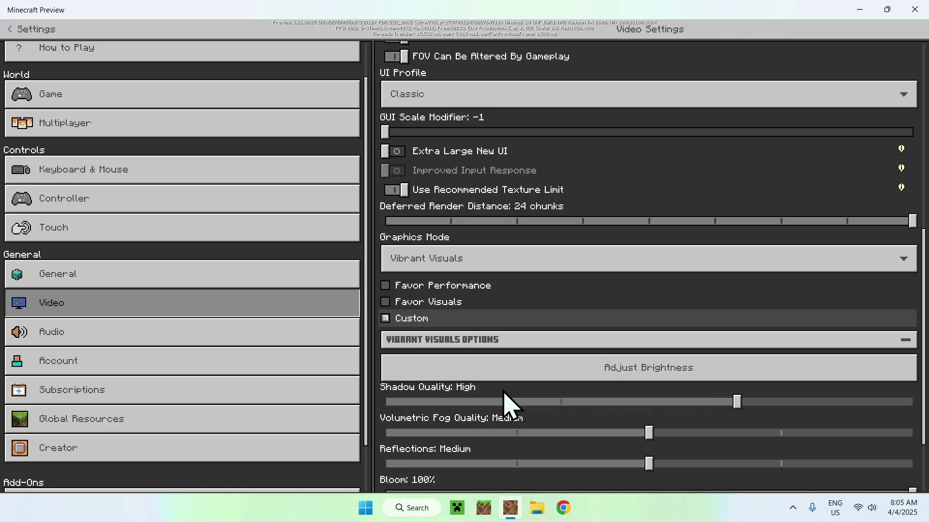
key("Escape")
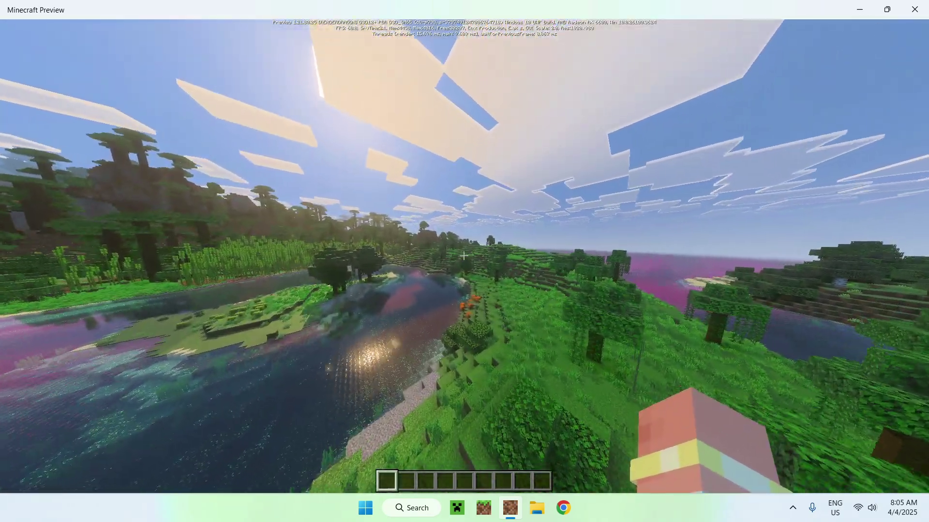
Fly over the jungle, birch forest and beach and dive into the pond to examine the visuals with the reduced quality settings.
key("w")
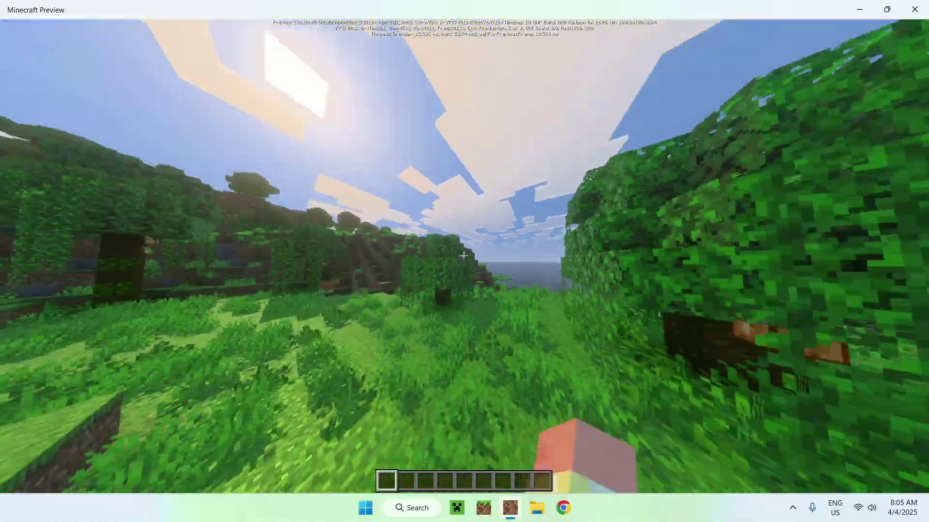
key("w")
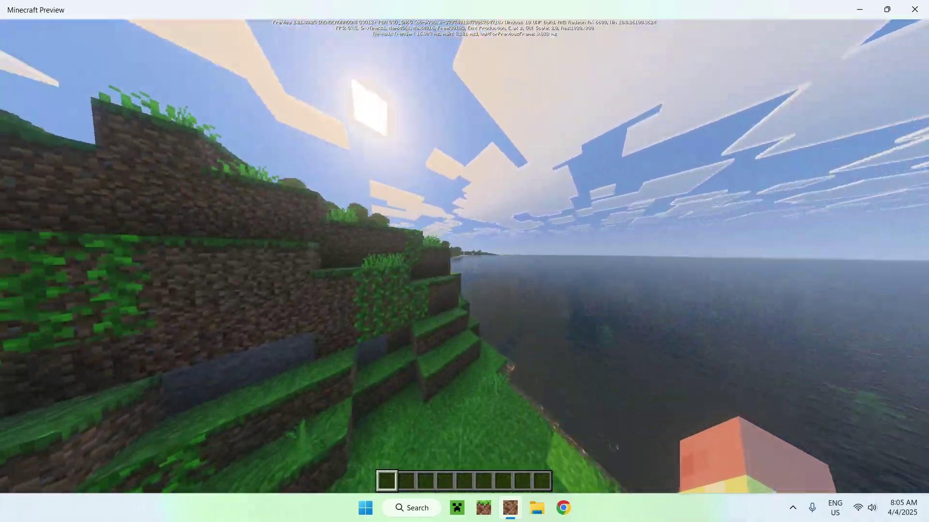
key("w")
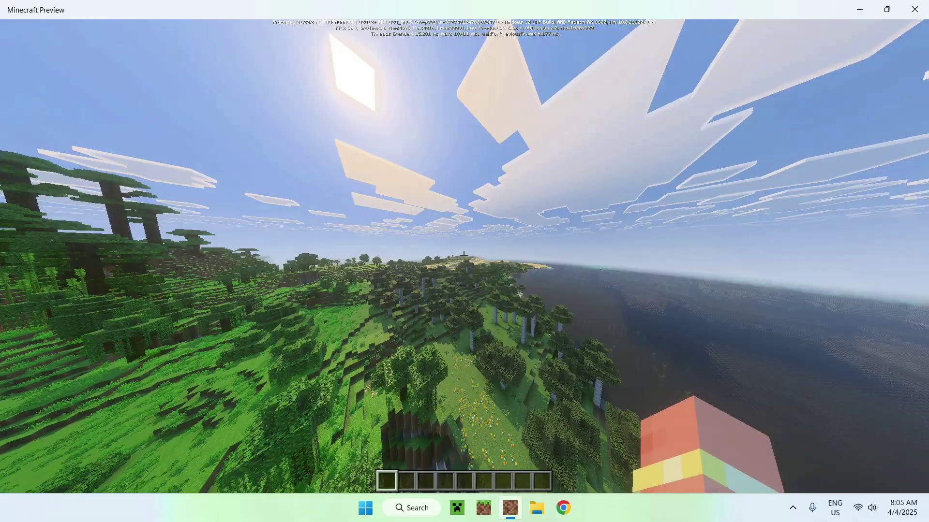
key("w")
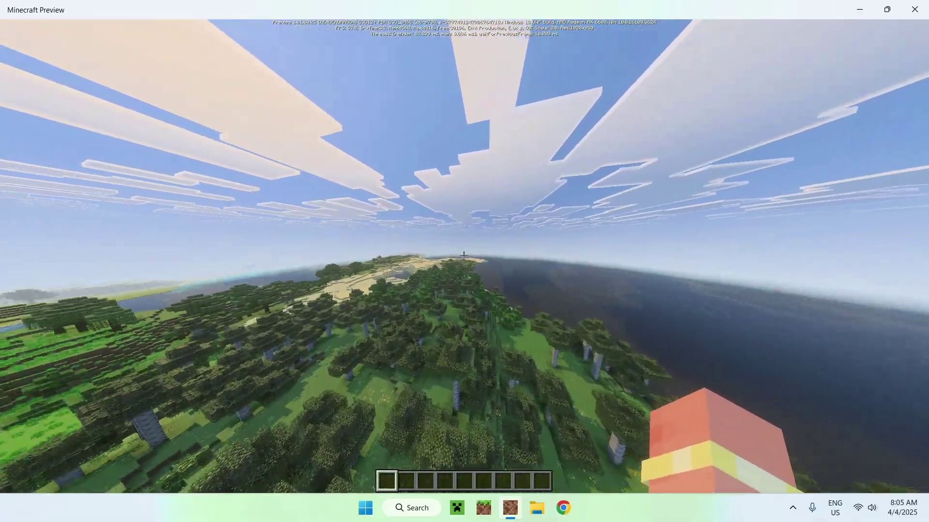
mouse_move(463, 255)
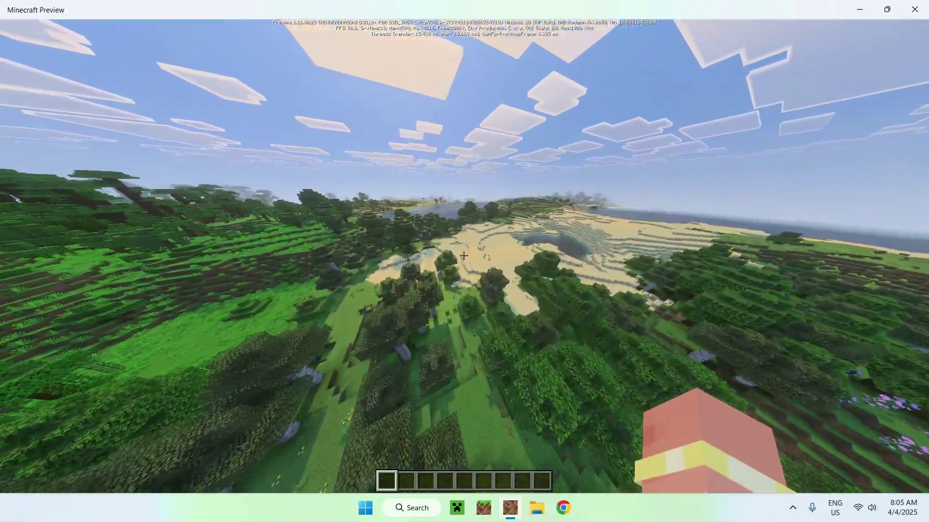
key("w")
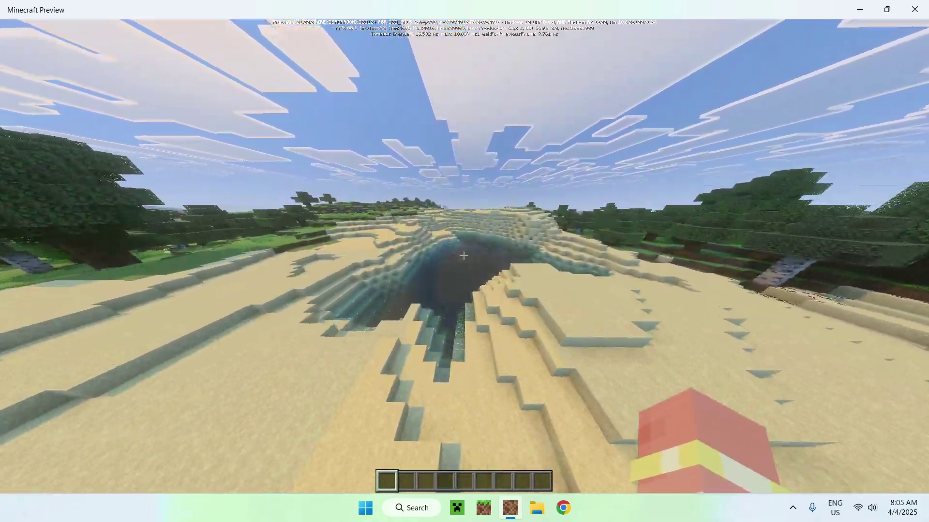
key("w")
key("shift")
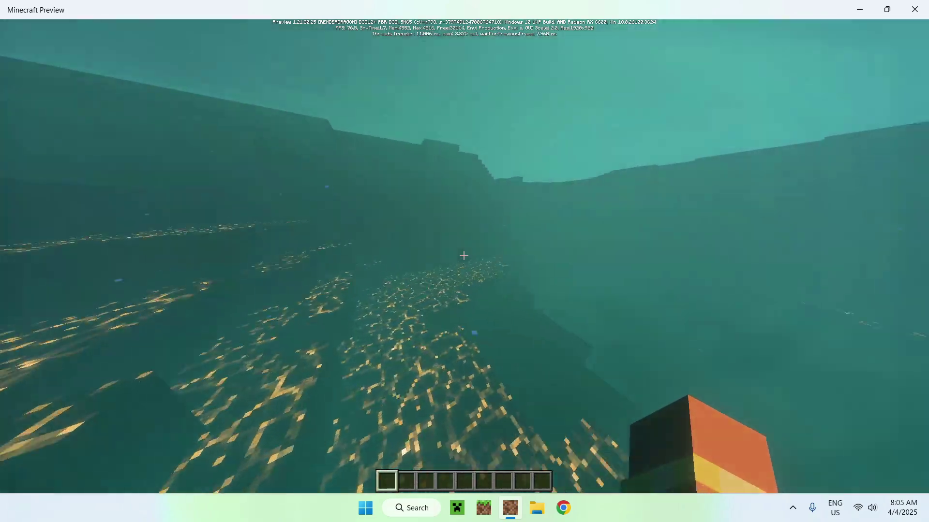
key("space")
key("s")
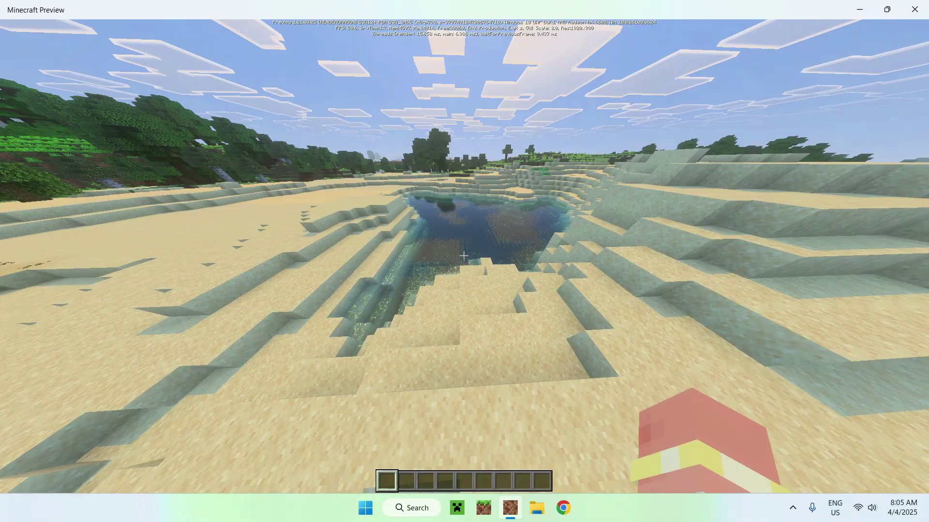
key("w")
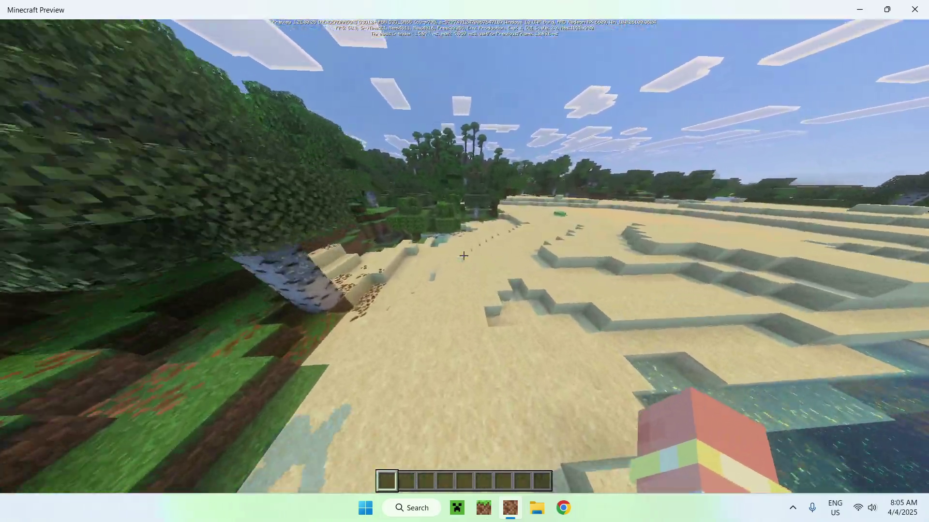
Place a row of obsidian on the sandy beach as a portal base and raise the first side column from it.
key("w")
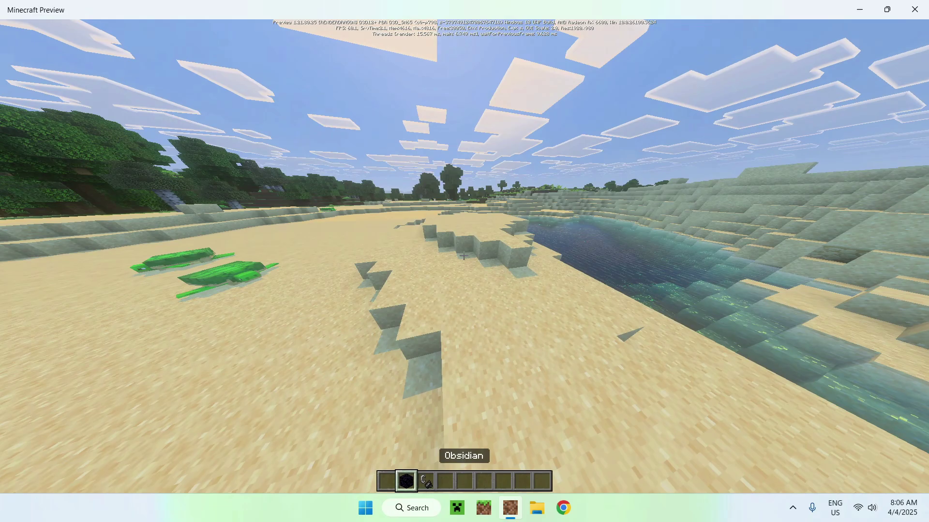
right_click(463, 255)
right_click(463, 256)
right_click(463, 256)
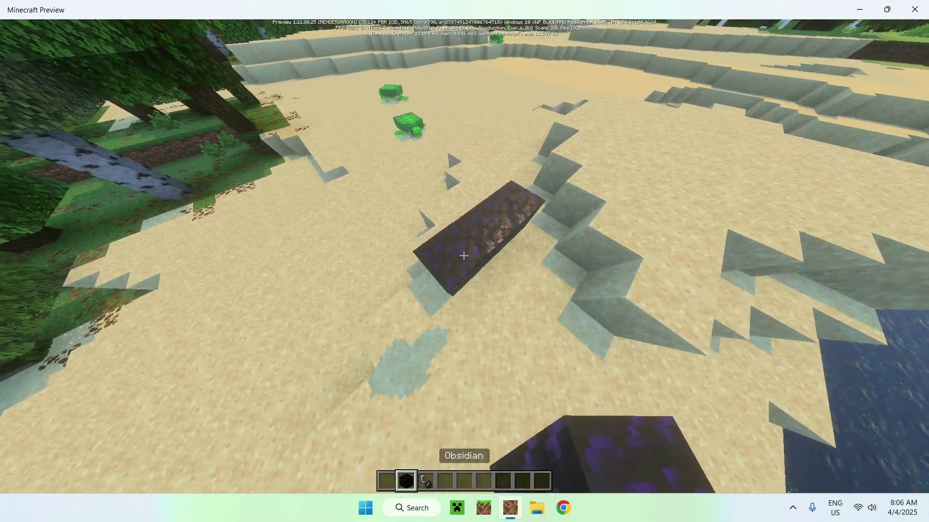
right_click(463, 256)
key("space")
right_click(464, 256)
right_click(464, 255)
right_click(463, 255)
key("shift")
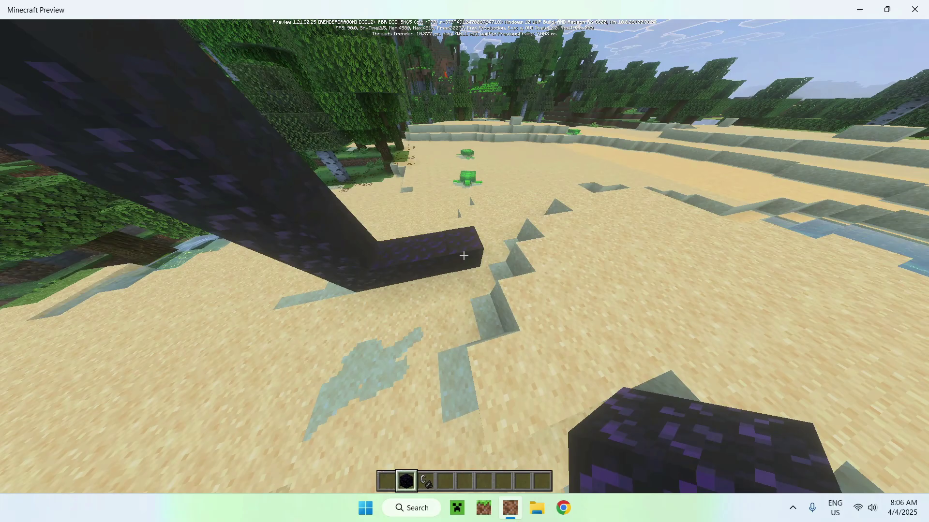
Raise the opposite obsidian column and close the top to complete the Nether portal frame.
right_click(464, 256)
right_click(463, 256)
key("a")
right_click(464, 256)
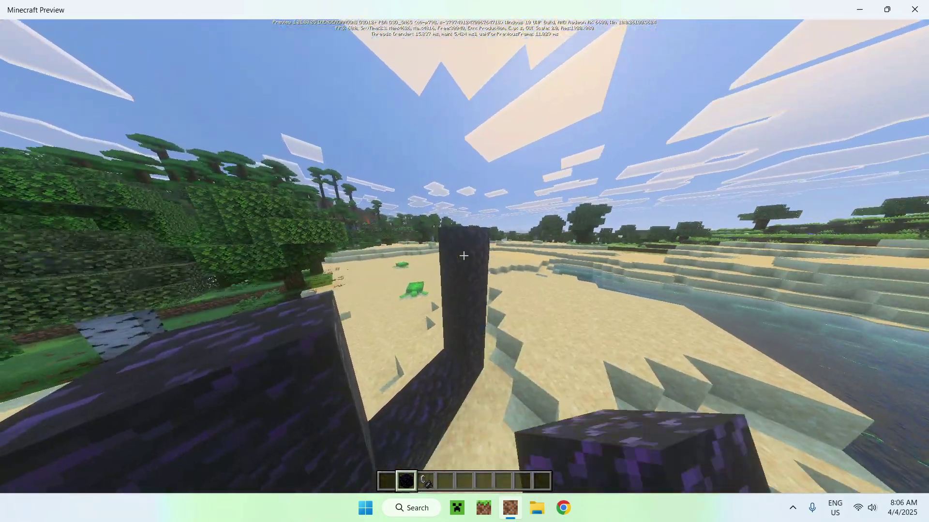
right_click(464, 256)
right_click(464, 256)
right_click(463, 255)
Light the obsidian frame with Flint and Steel and enter the portal to the Nether.
key("3")
right_click(463, 256)
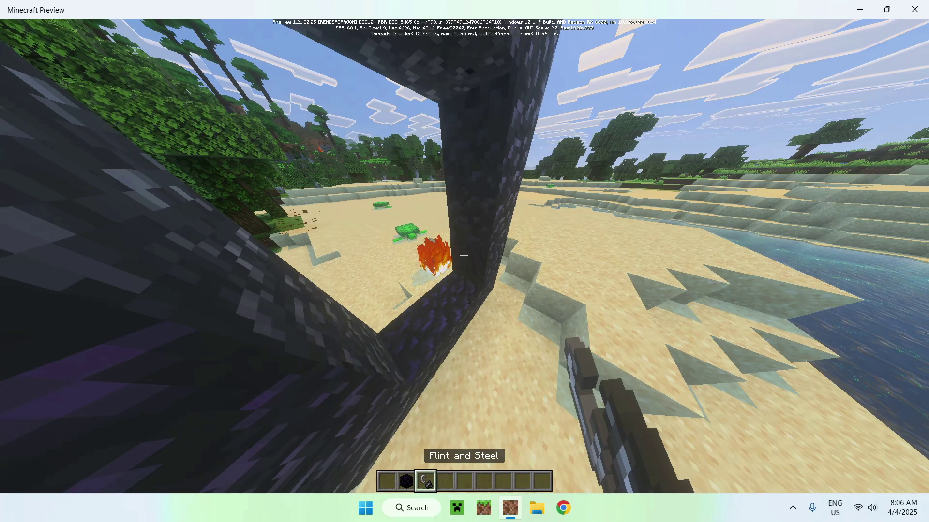
right_click(463, 256)
key("d")
key("4")
key("w")
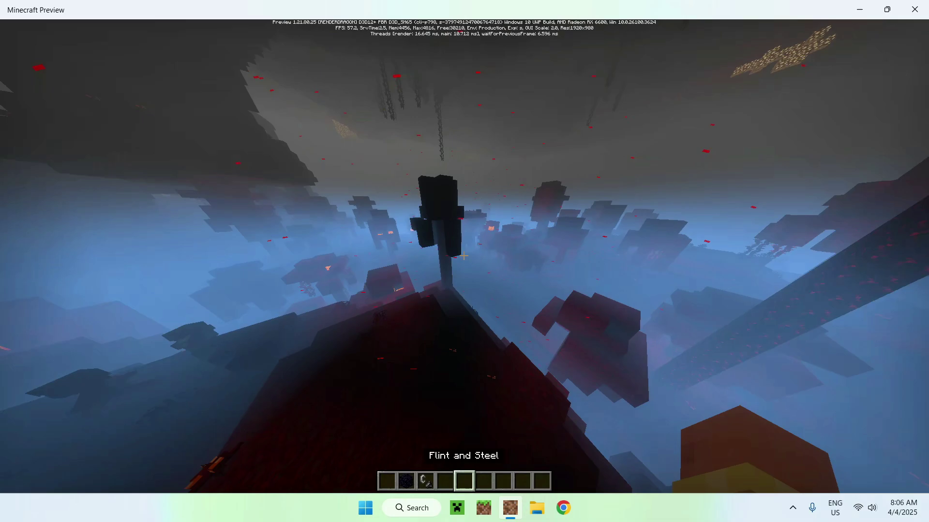
Fly through the Nether over the lava sea and add End Portal Frame and Eye of Ender to the hotbar.
key("w")
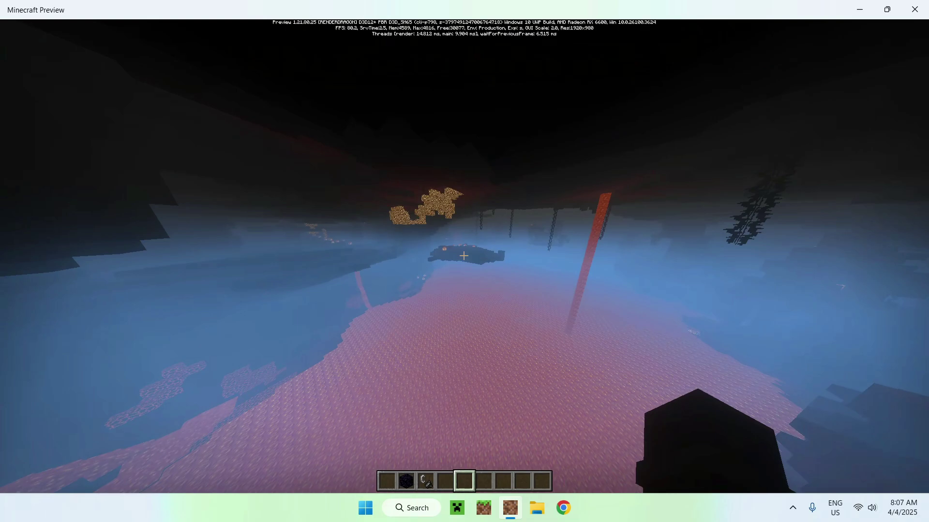
key("e")
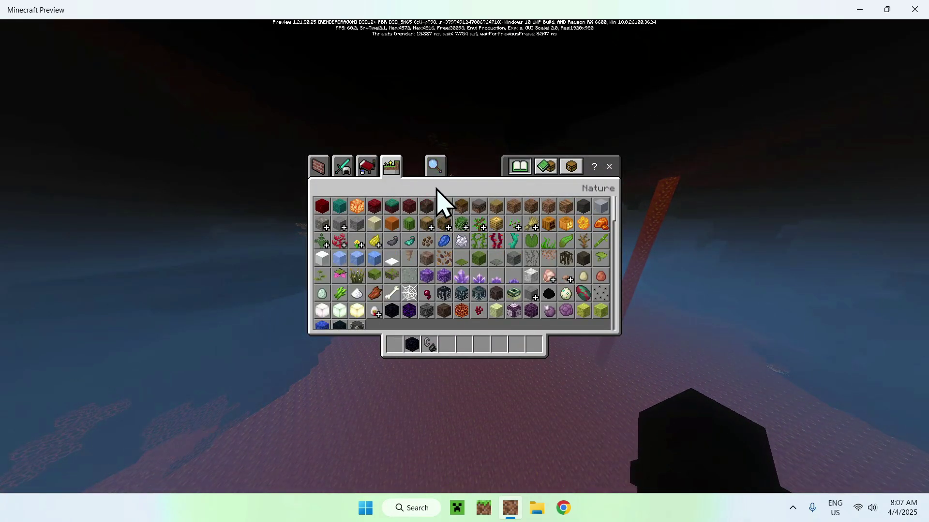
left_click(520, 344)
key("e")
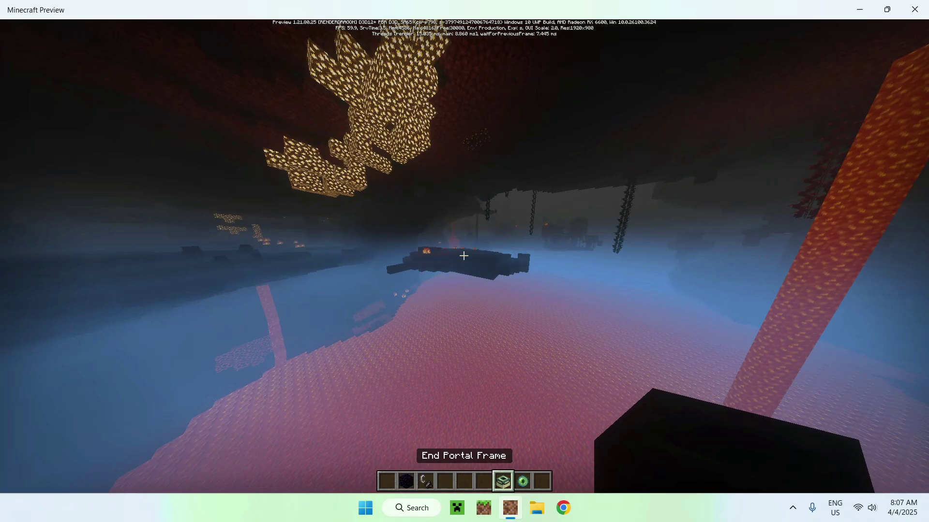
Land on the netherrack island and place End Portal Frames in a ring with three on each side, facing inward.
key("w")
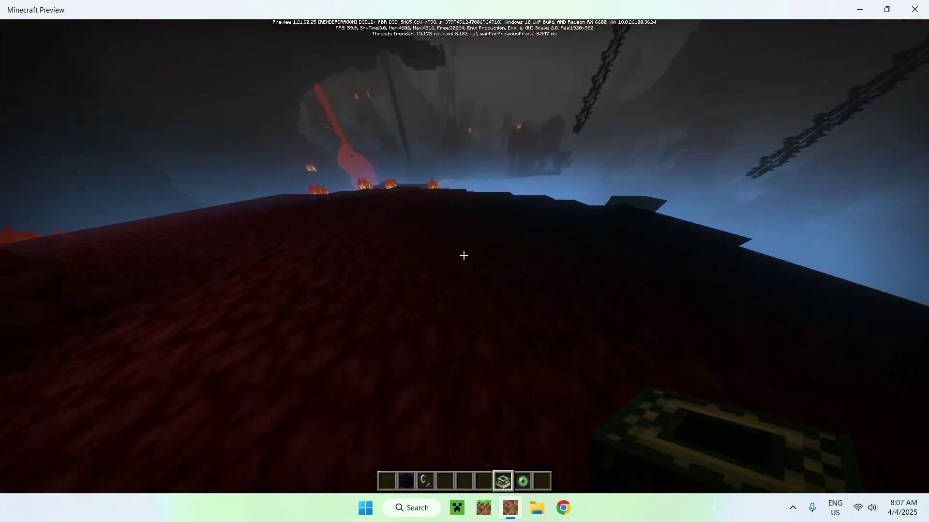
right_click(464, 255)
right_click(463, 255)
right_click(463, 256)
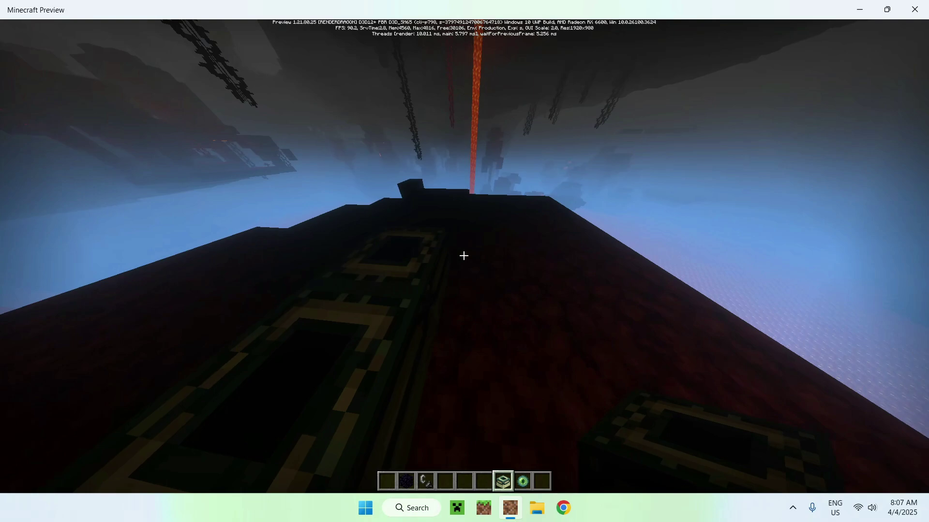
right_click(463, 256)
right_click(463, 256)
right_click(463, 256)
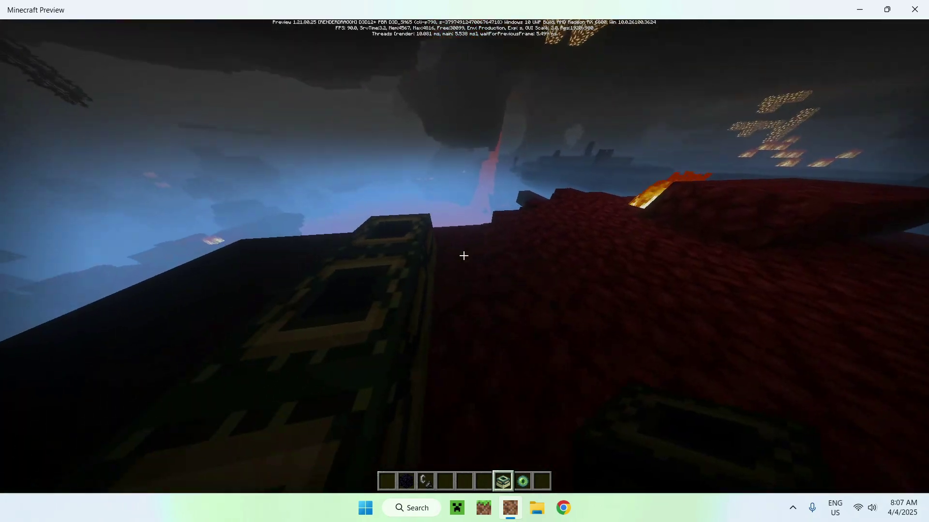
right_click(463, 255)
right_click(463, 255)
right_click(464, 256)
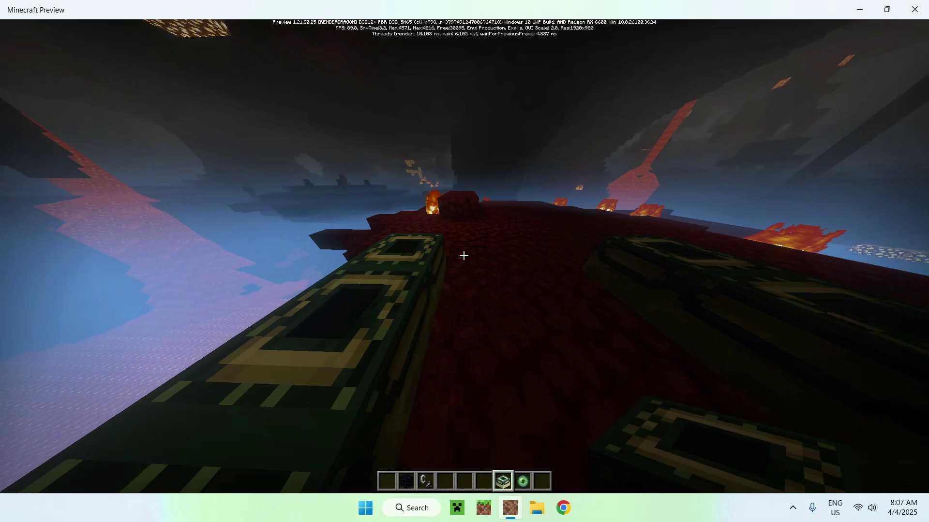
Fill all the End Portal Frames with Eyes of Ender to open the End portal.
scroll(464, 256, "down", 1)
right_click(464, 255)
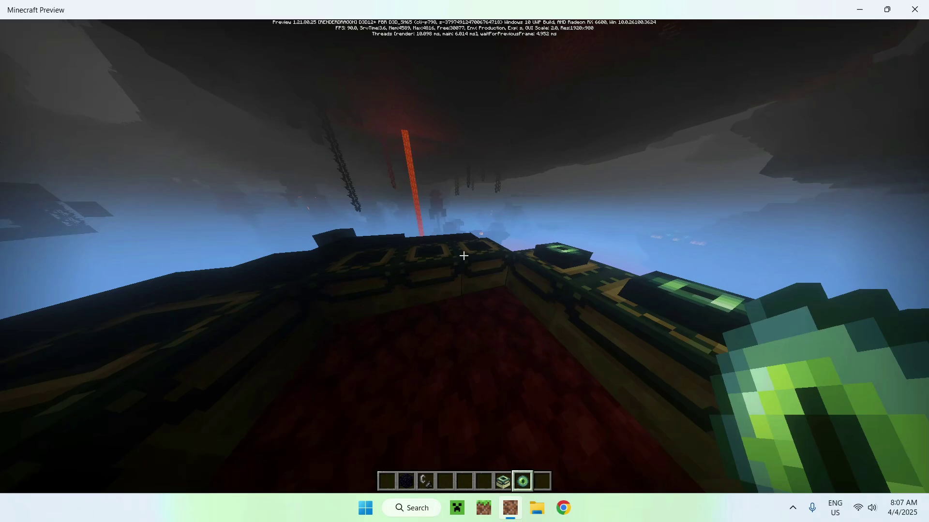
right_click(463, 255)
right_click(464, 256)
right_click(463, 255)
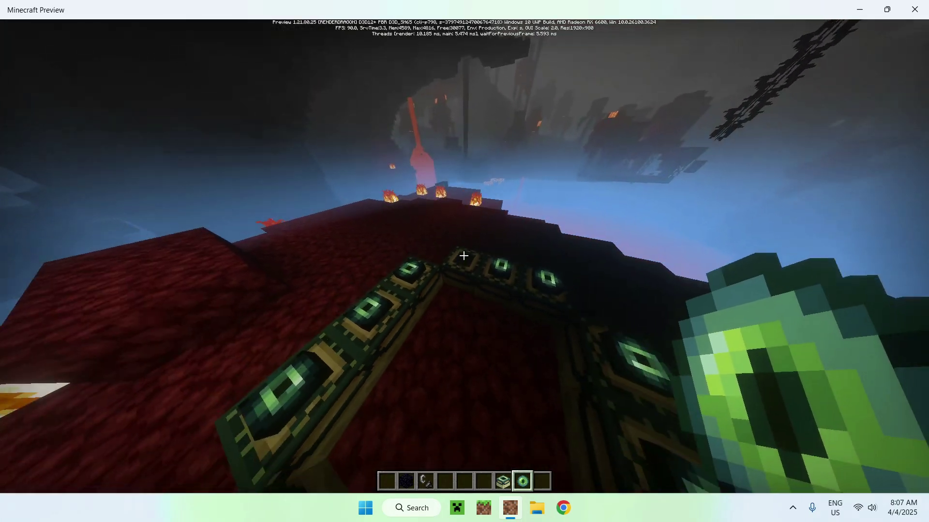
right_click(463, 255)
scroll(464, 256, "down", 1)
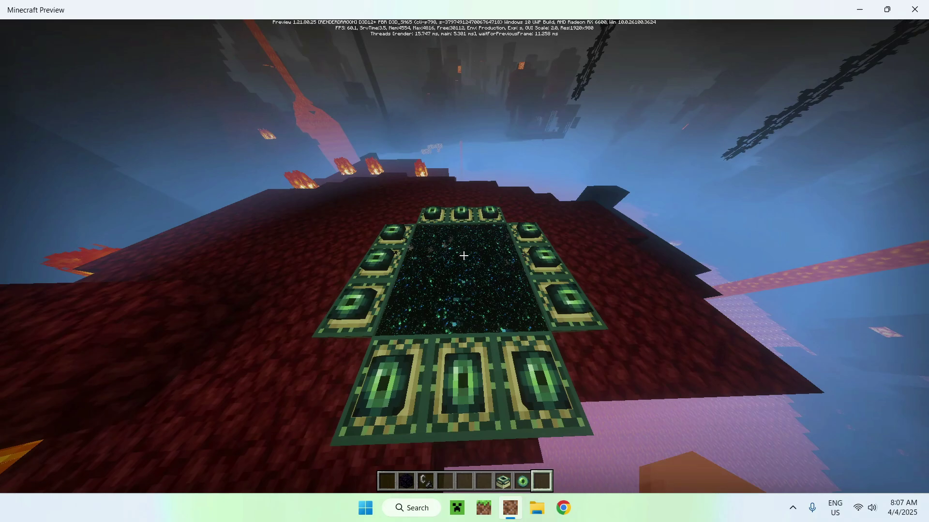
Enter the End portal and break out of the enclosed arrival spot onto the End island's surface.
key("w")
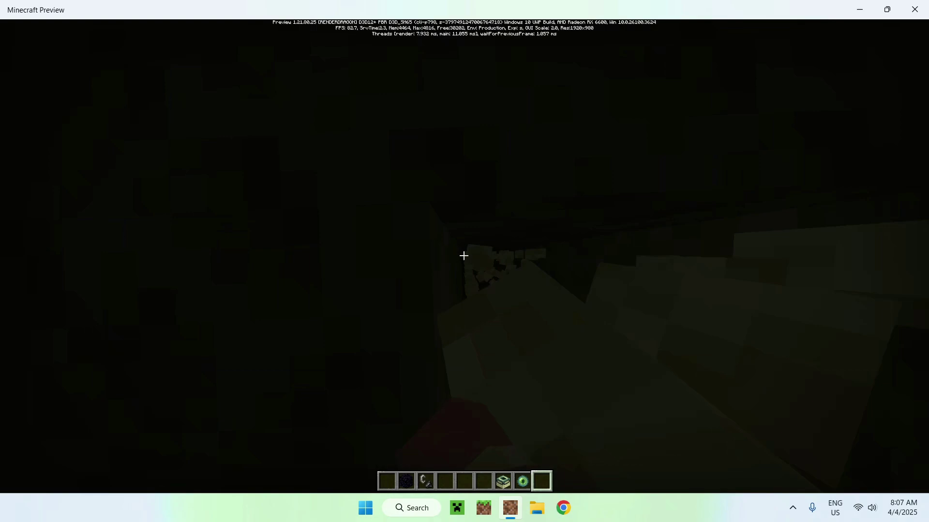
left_click(463, 256)
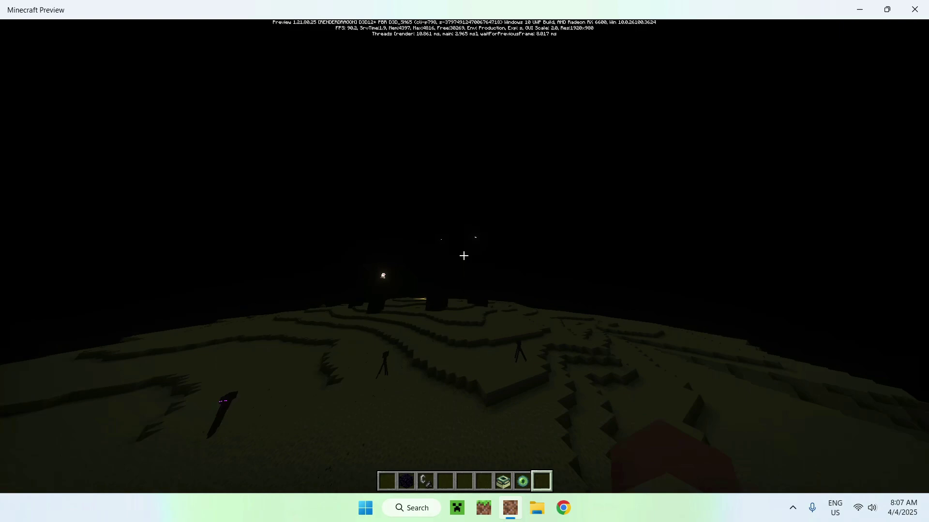
key("w")
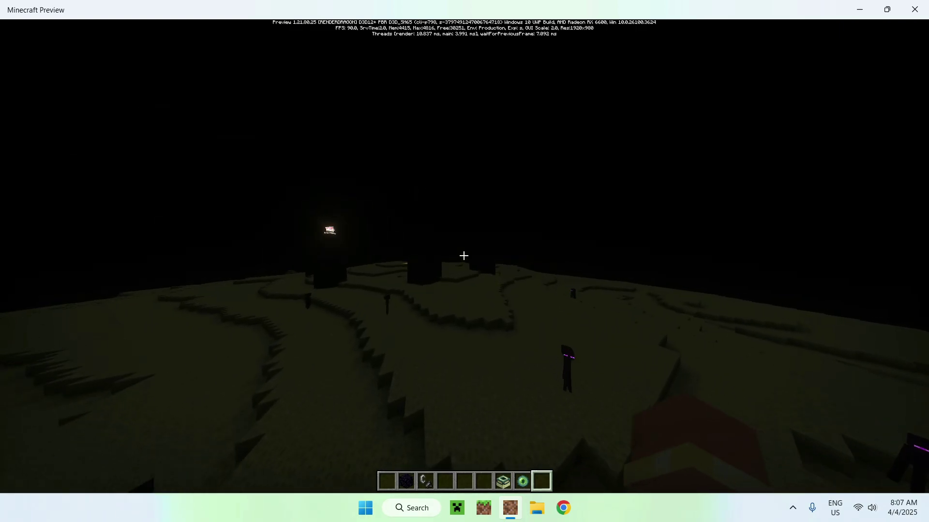
Fly up and around the obsidian pillars and the Ender Dragon to examine the End's lighting and glowing crystals.
key("w")
key("space")
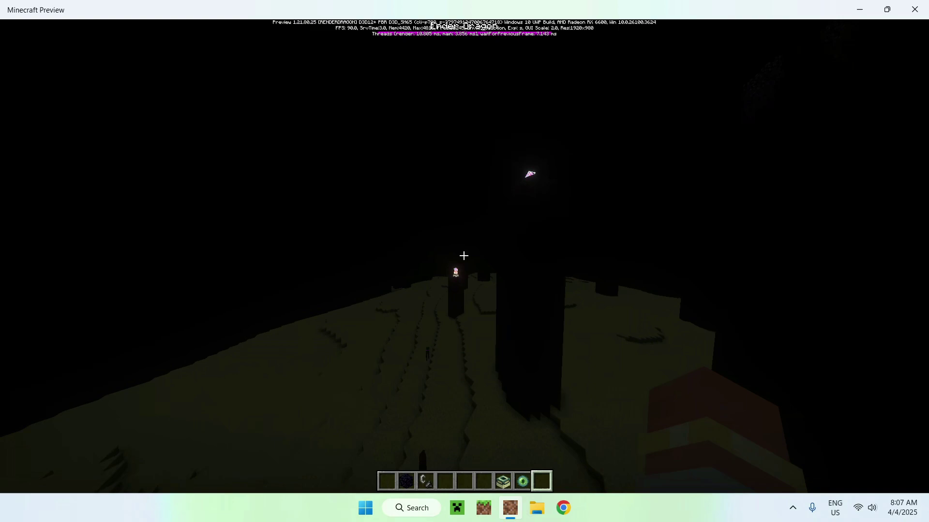
key("w")
key("space")
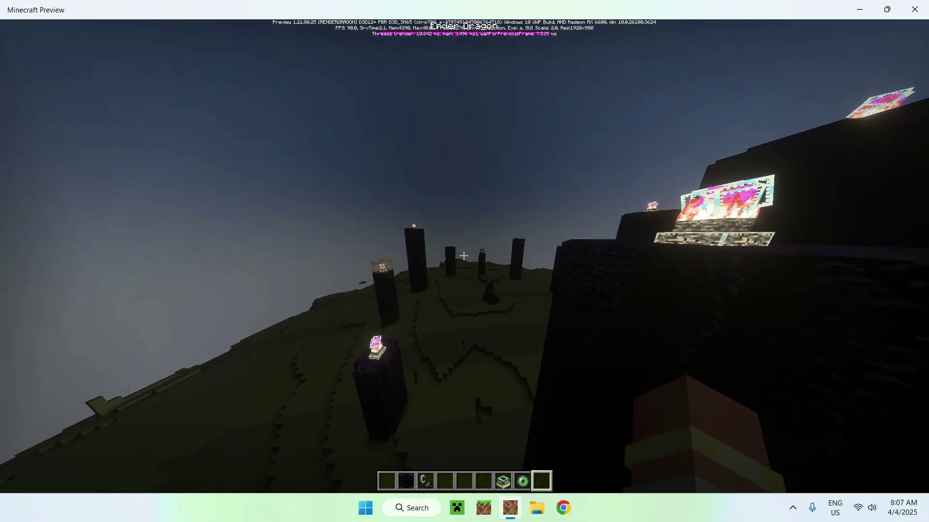
key("w")
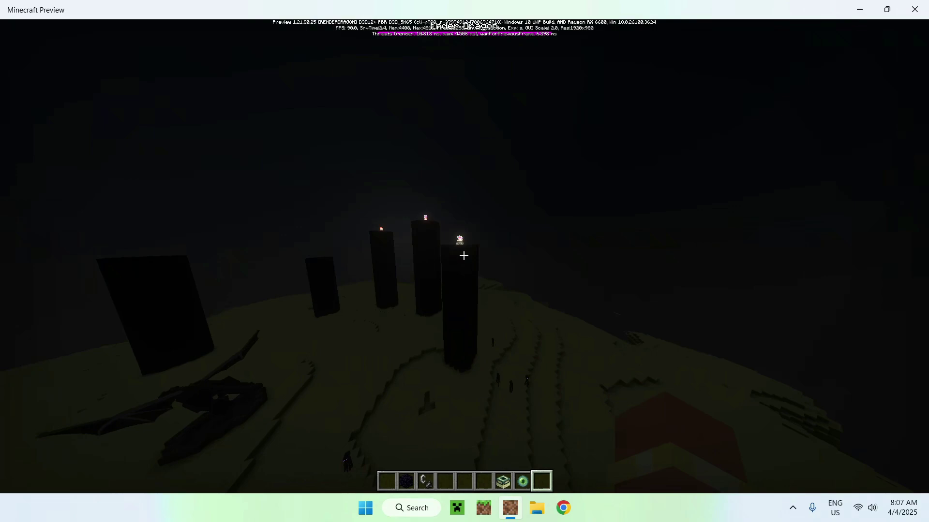
key("s")
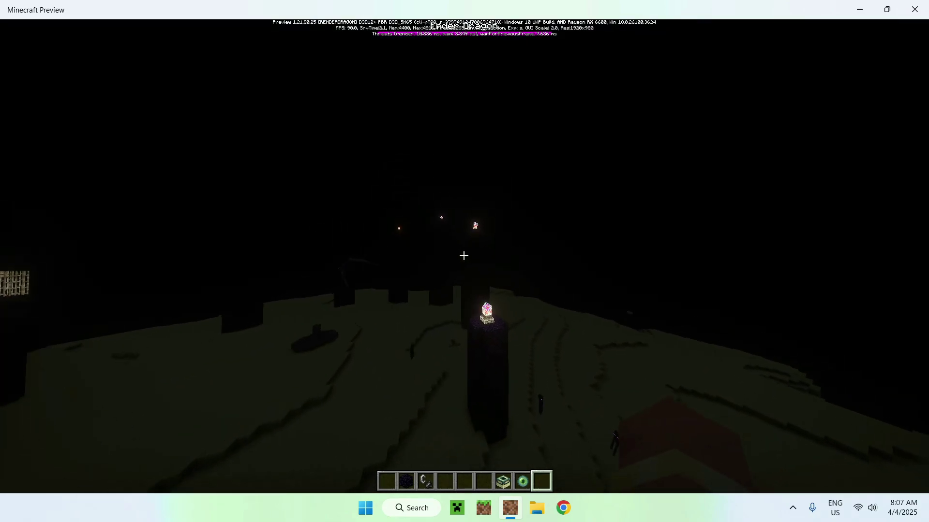
key("s")
key("space")
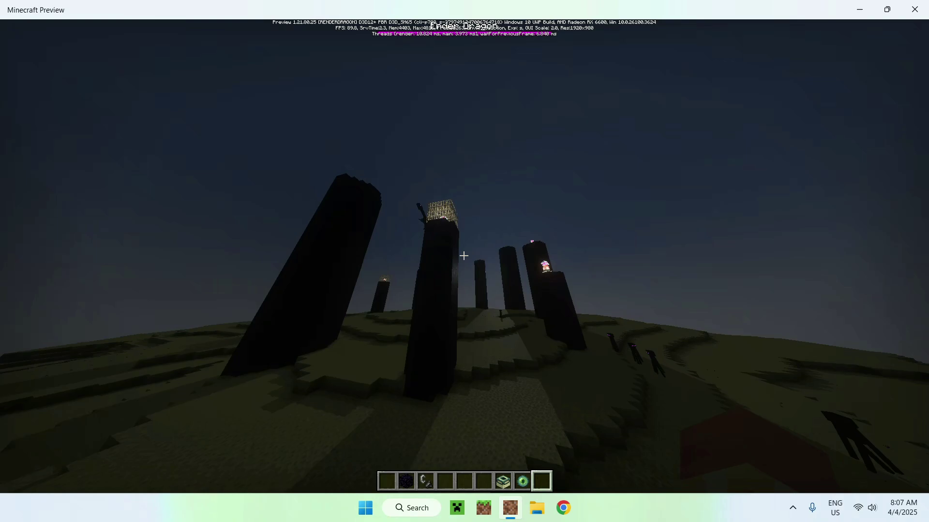
key("w")
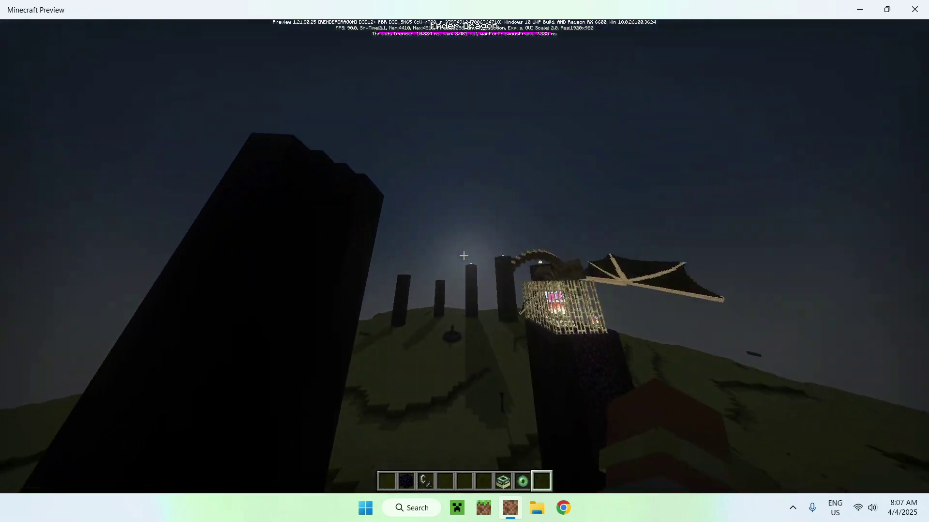
key("w")
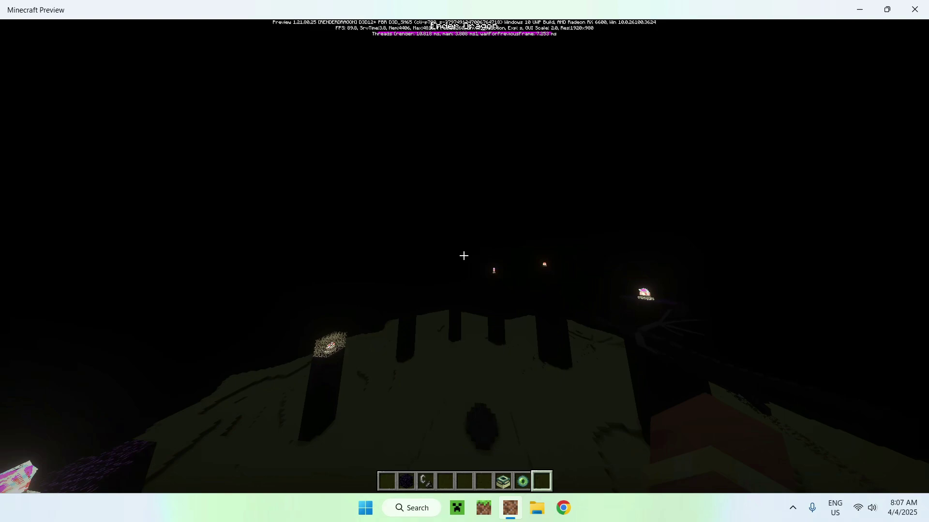
left_click(463, 256)
key("w")
left_click(463, 256)
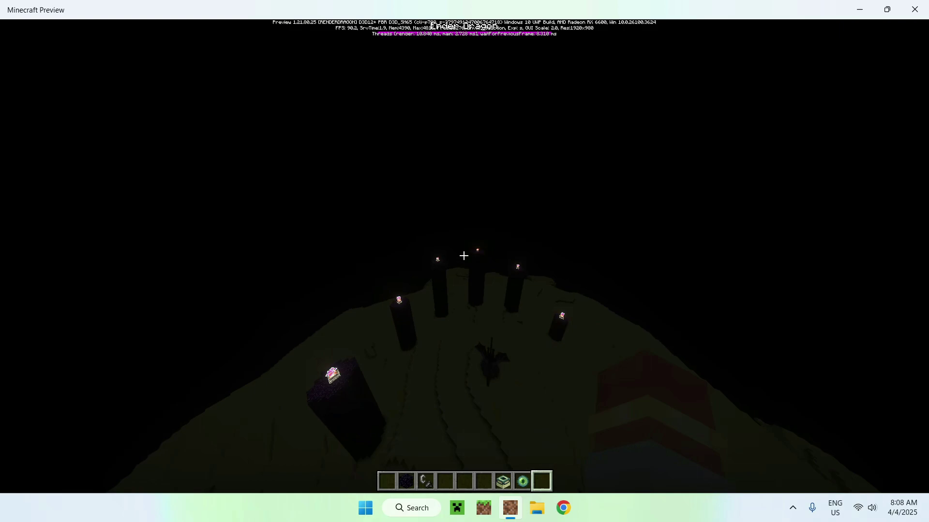
Descend beside a pillar to examine the sky glow and shadows, and fly high to view the whole End island.
key("w")
key("shift")
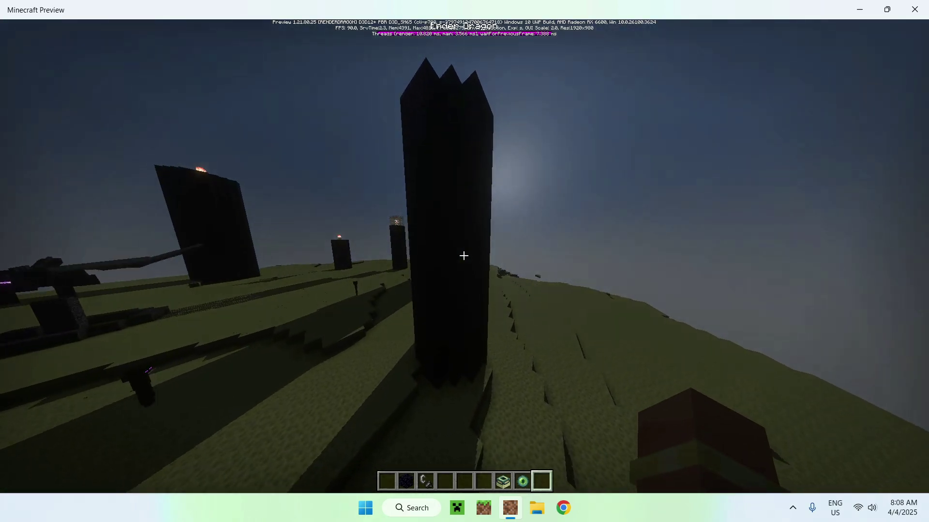
key("w")
mouse_move(464, 255)
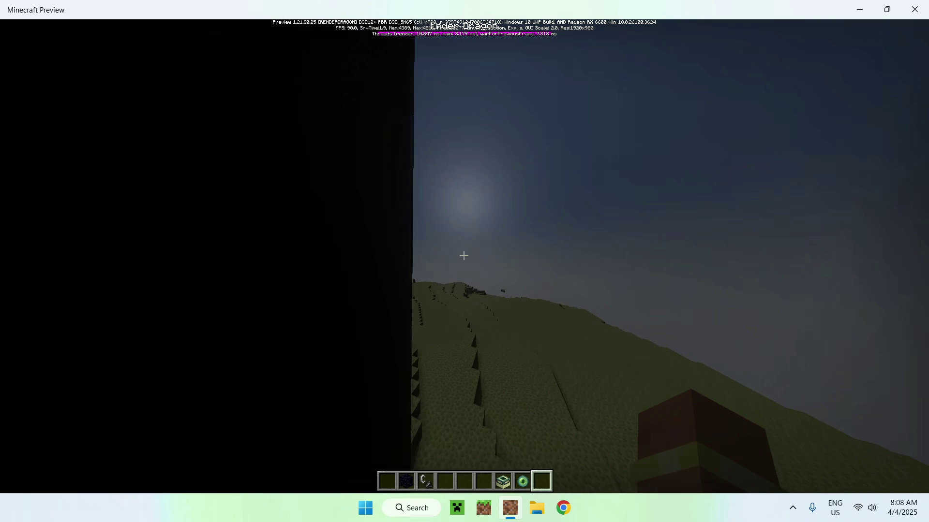
key("w")
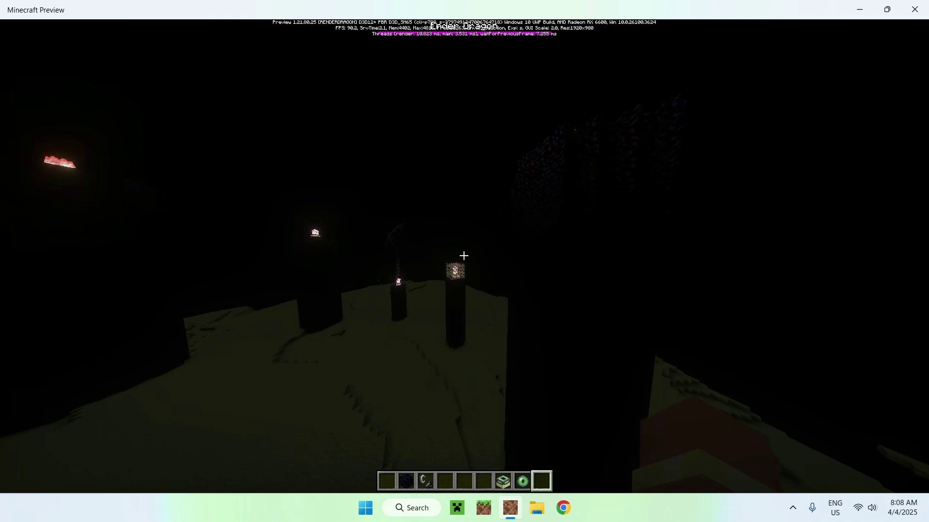
key("w")
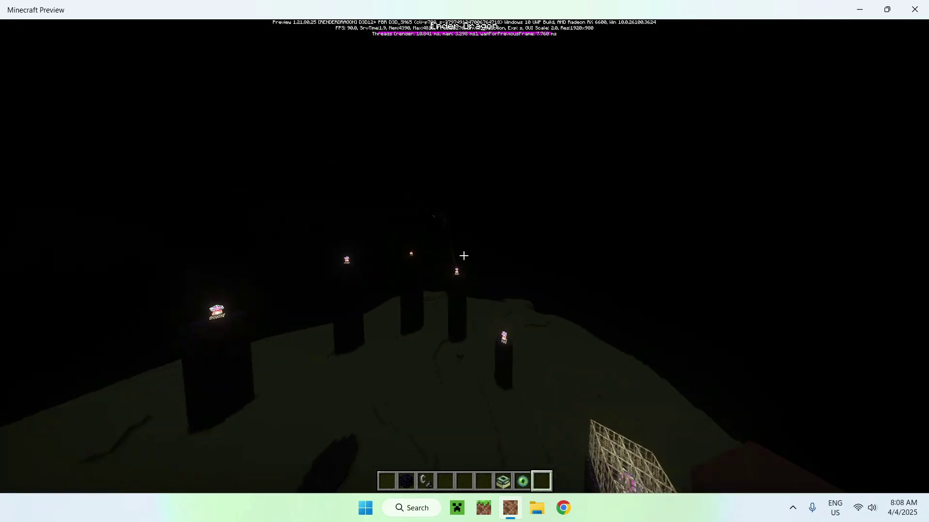
key("w")
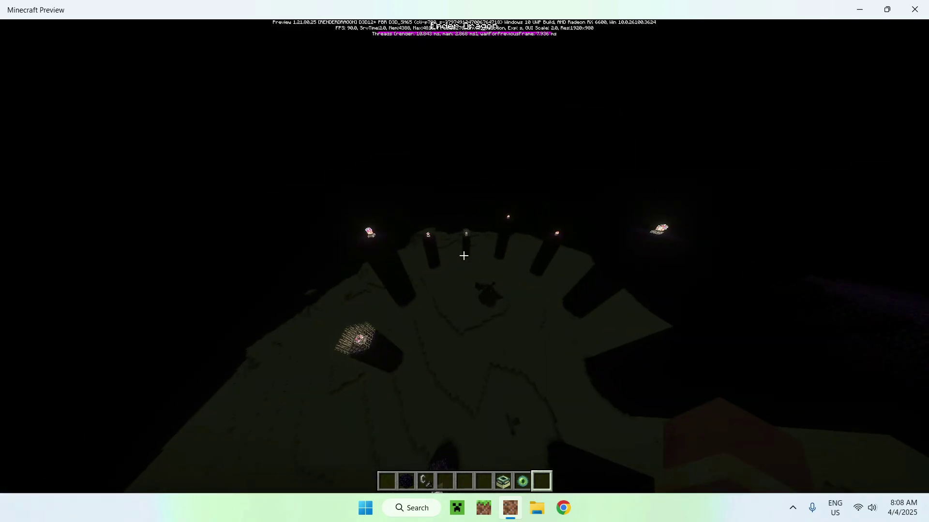
key("s")
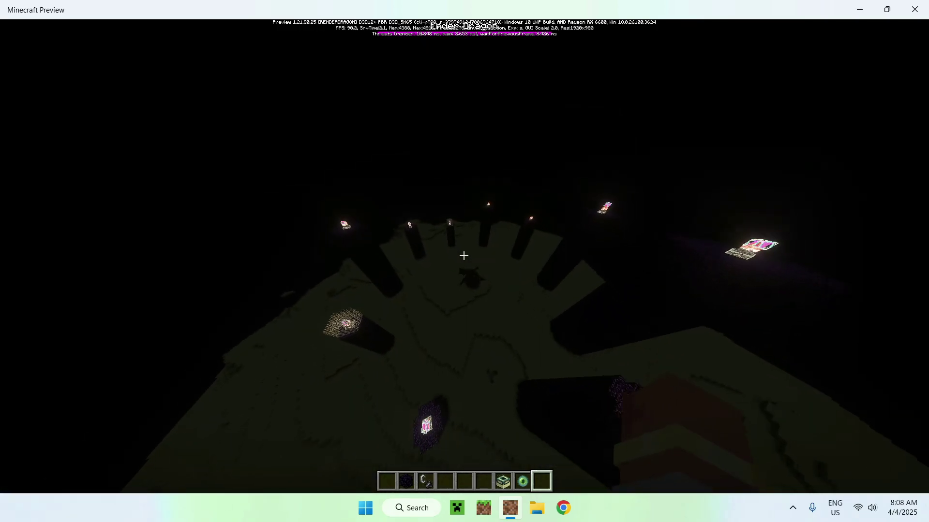
mouse_move(464, 256)
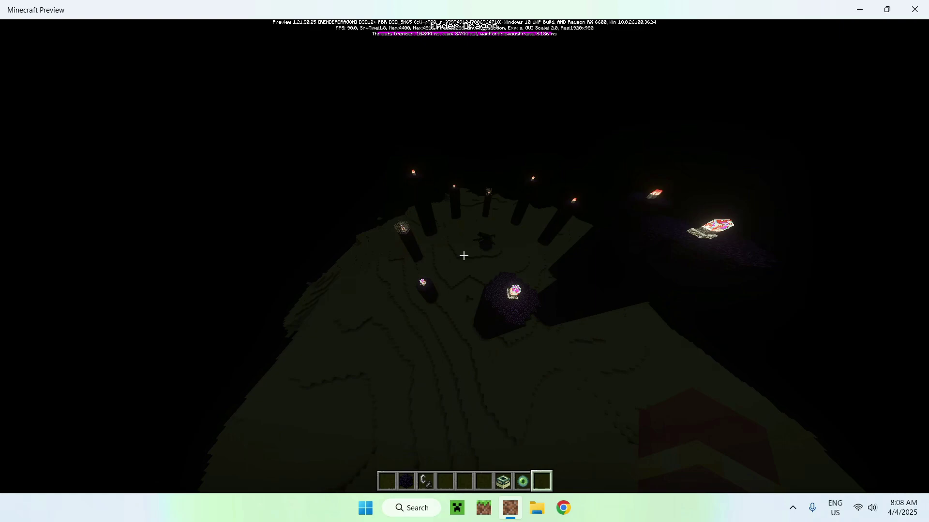
Try to kill all entities with the command /kill @e, and fly down toward the exit portal at the island's center.
key("slash")
type("k")
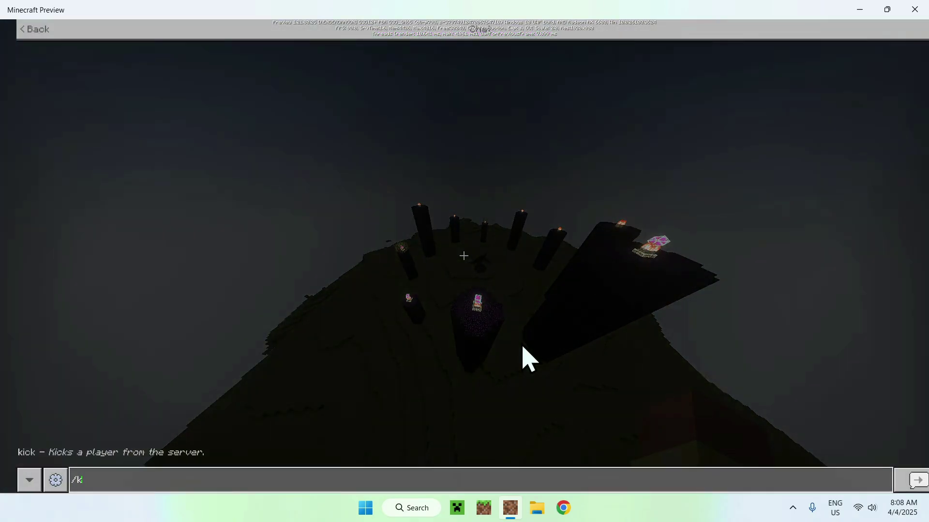
type("ill @e")
key("Return")
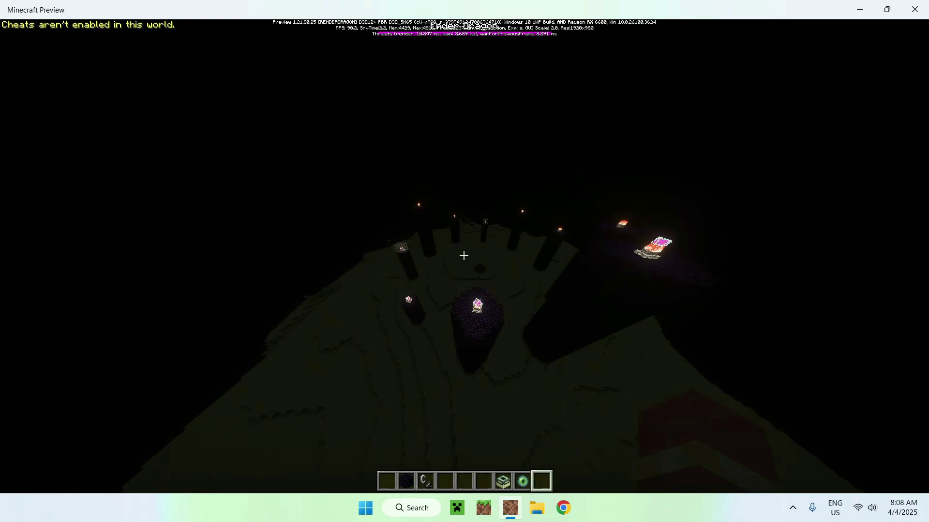
key("w")
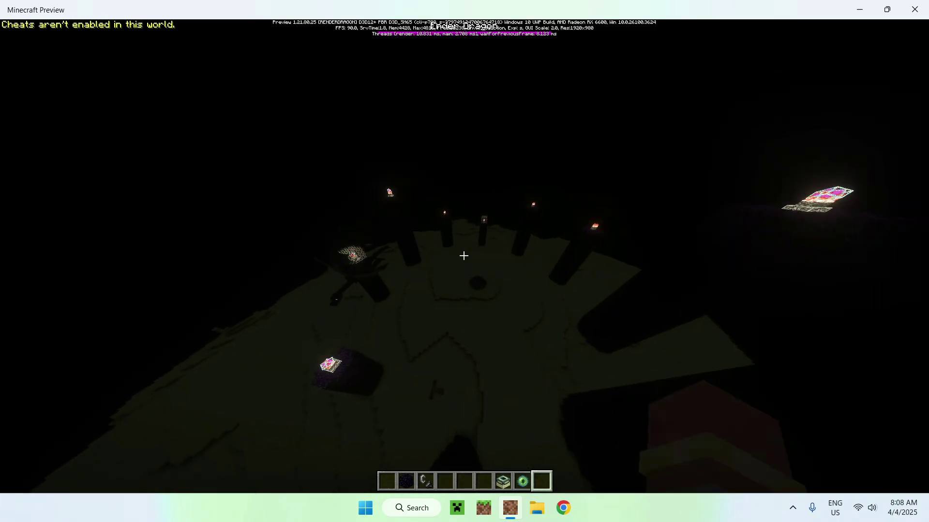
key("shift+w")
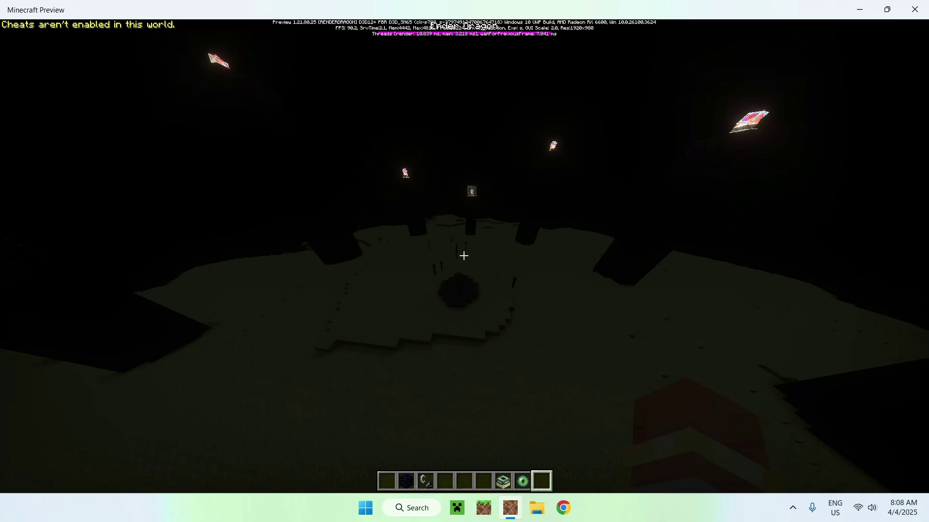
Activate cheats in the world's Game settings and resume playing in the End.
key("Escape")
left_click(330, 231)
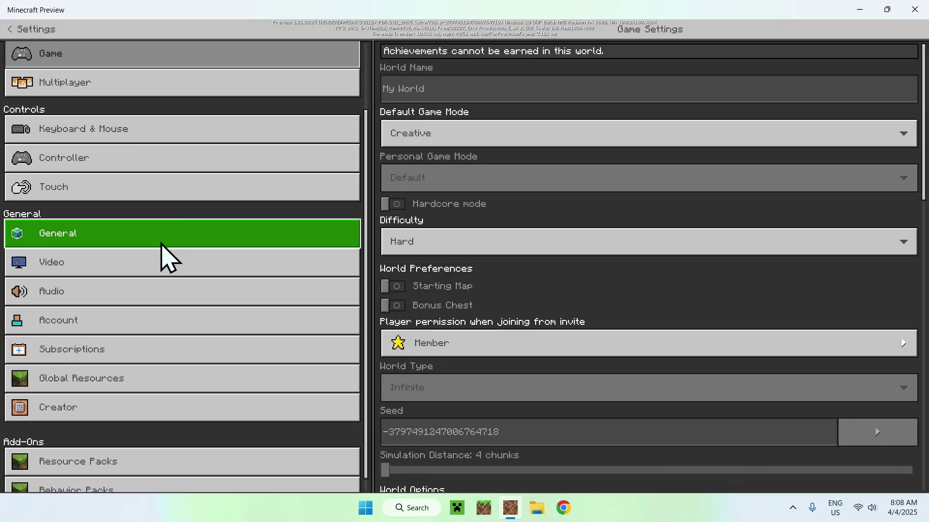
left_click(158, 242)
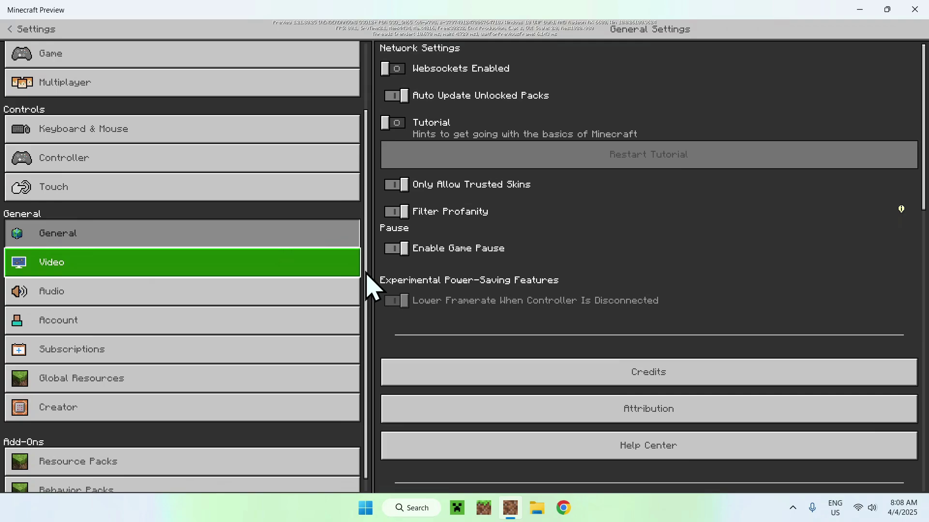
scroll(403, 298, "down", 3)
scroll(145, 150, "up", 2)
left_click(138, 145)
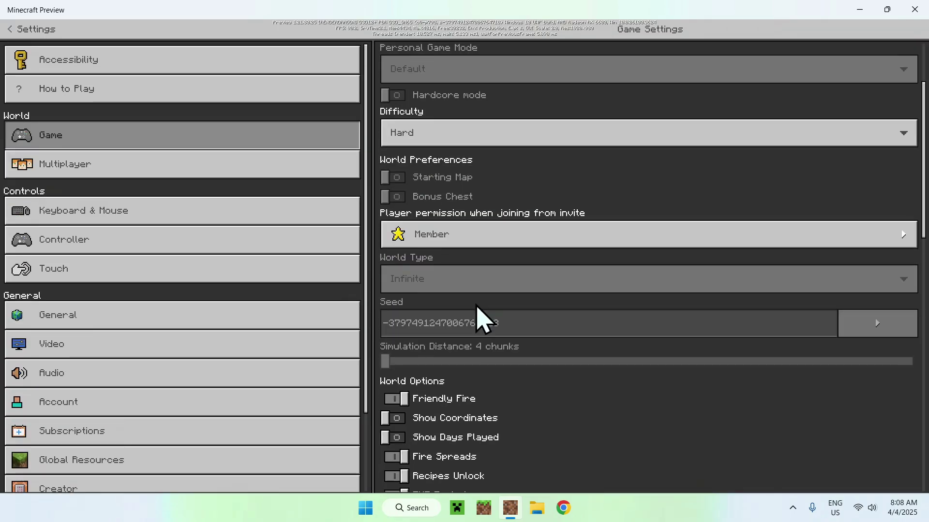
scroll(483, 317, "down", 4)
scroll(435, 409, "down", 8)
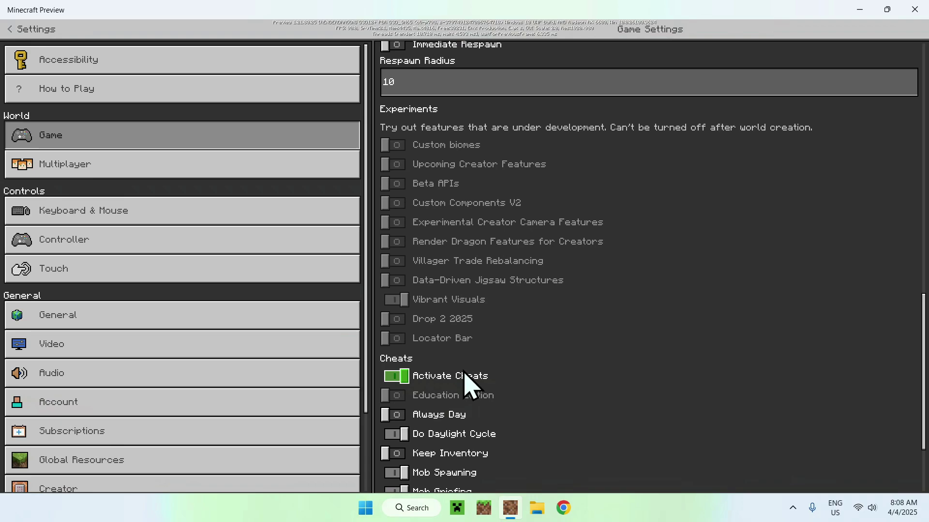
key("Escape")
key("Escape")
Kill all entities in the End with the command /kill @e and fly down to the bedrock exit portal.
type("/kill @e")
key("Return")
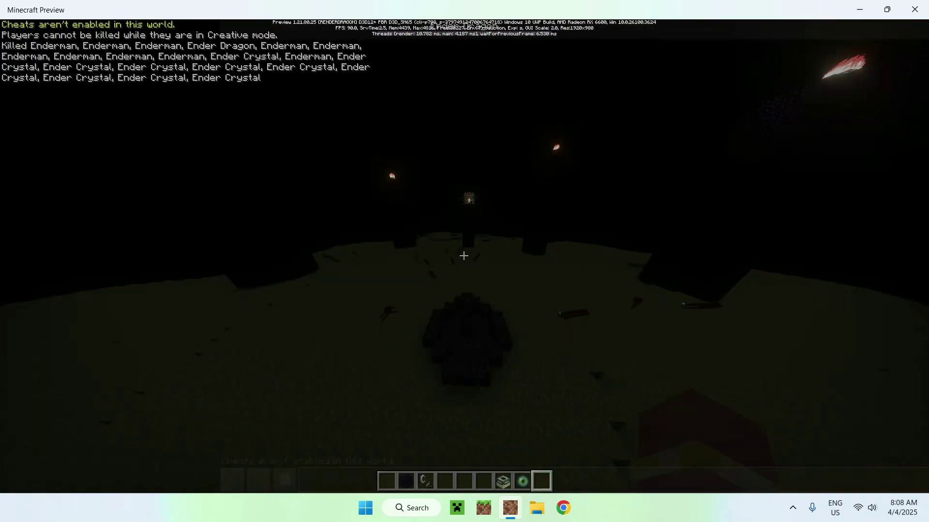
key("w")
key("shift")
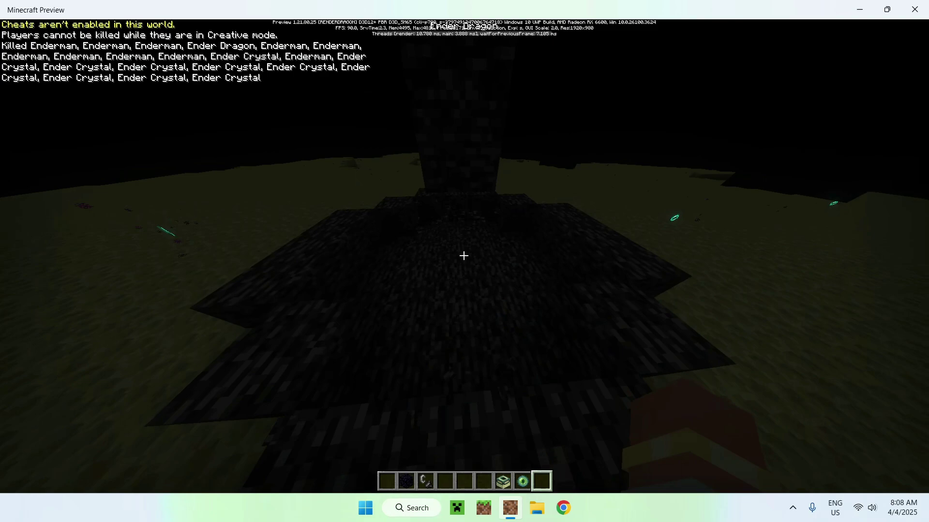
Examine the Ender Dragon's death effects and the lighting around the exit portal, and go through the portal back to the Overworld.
key("w")
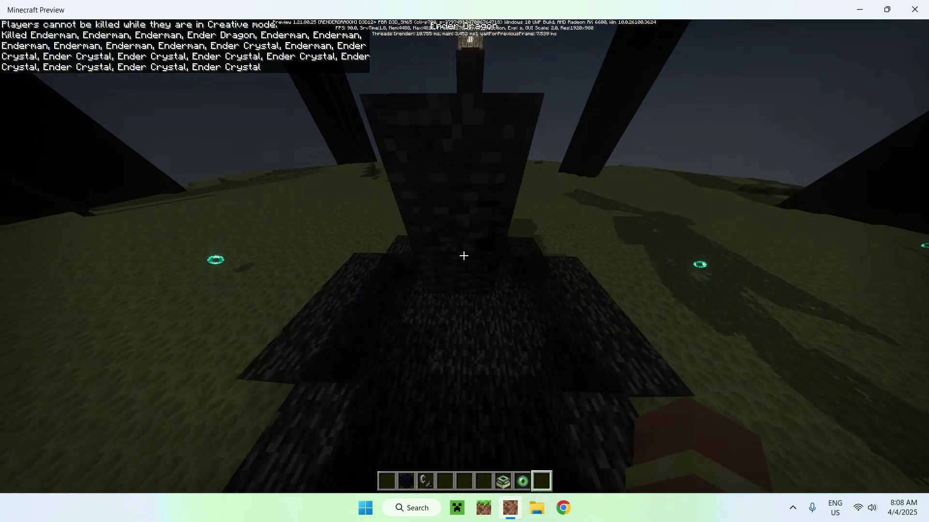
key("w")
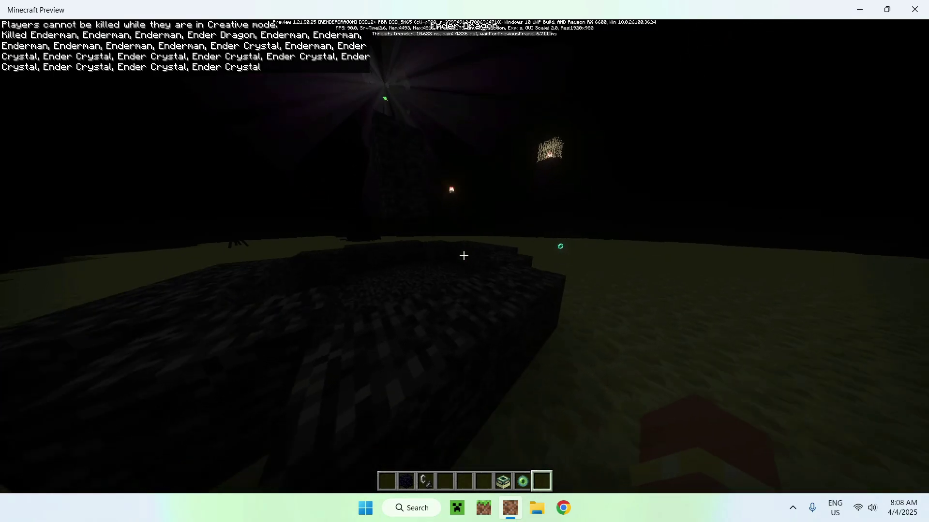
key("w")
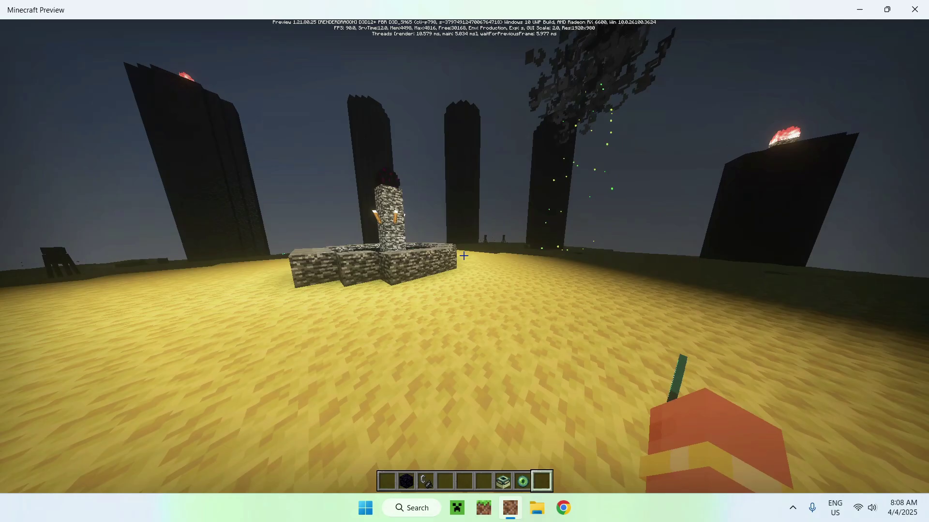
key("s")
key("w")
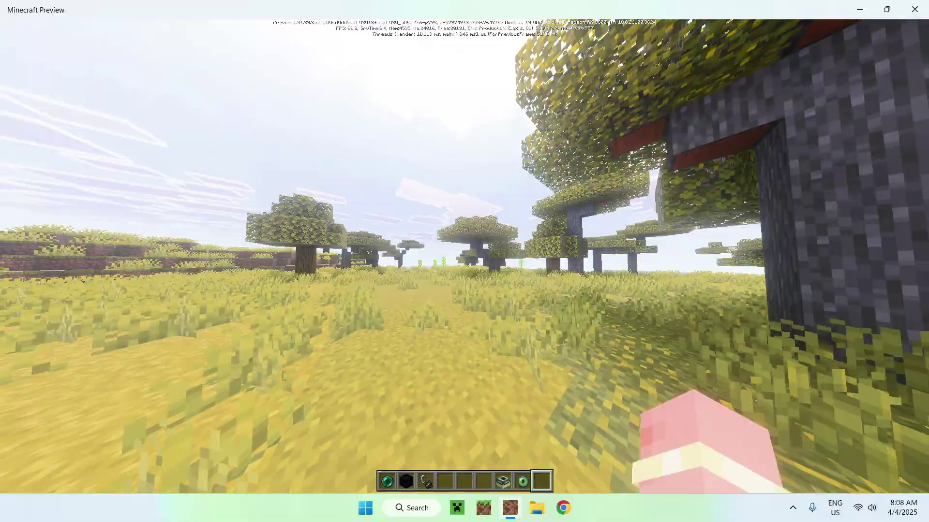
Cross the savanna past the small pond to the riverbank to examine the Overworld's lighting, clouds and water.
key("w")
key("w")
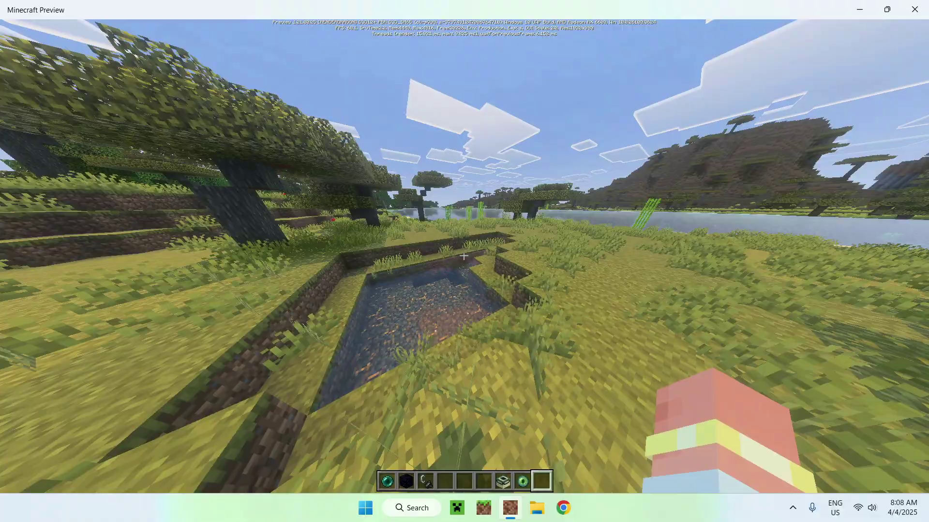
key("w")
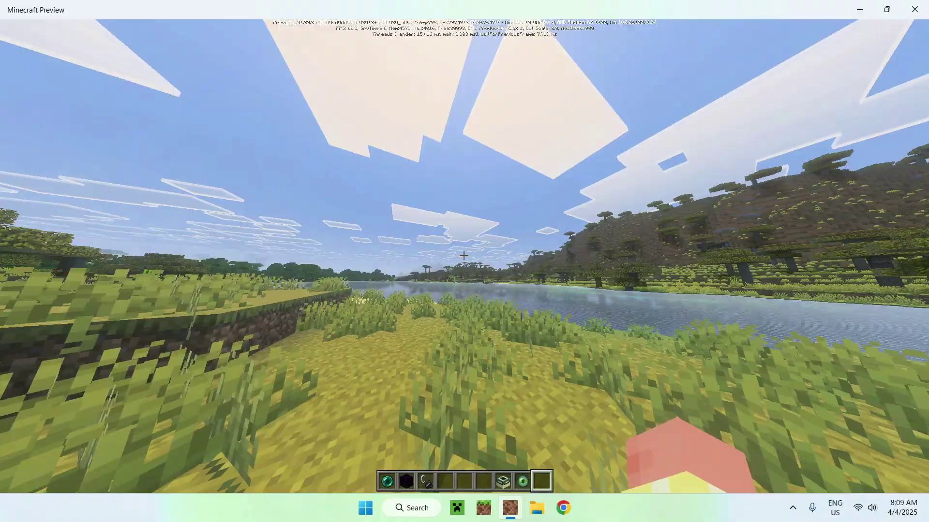
Switch to the front-facing third-person view and walk along the riverbank to examine the character and water reflections.
key("F5")
key("F5")
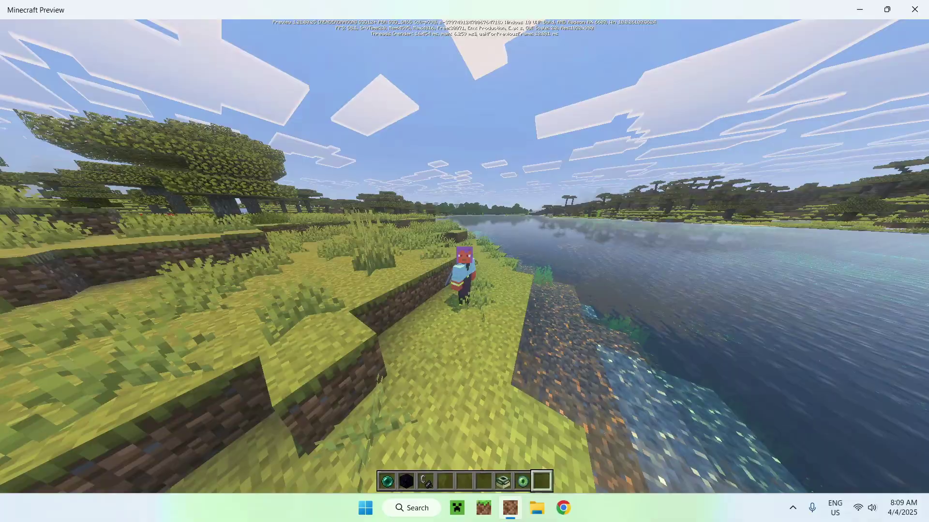
key("w")
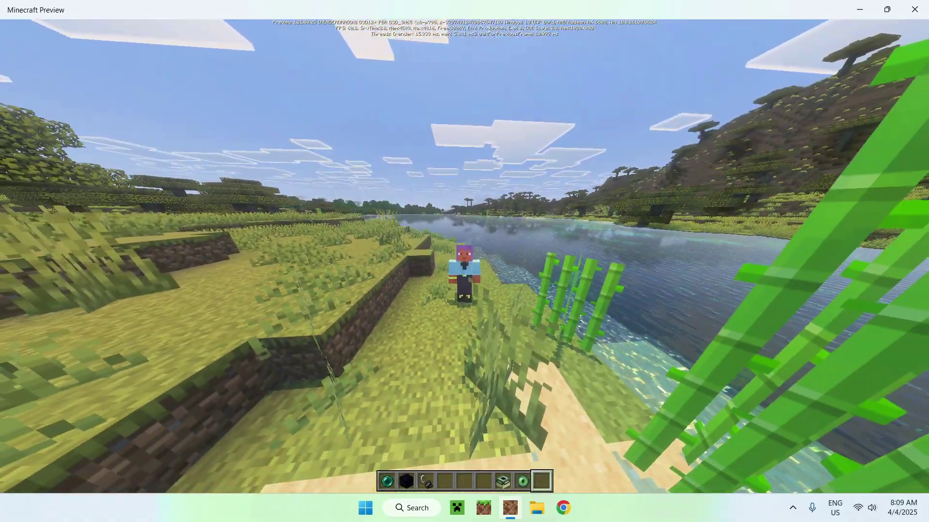